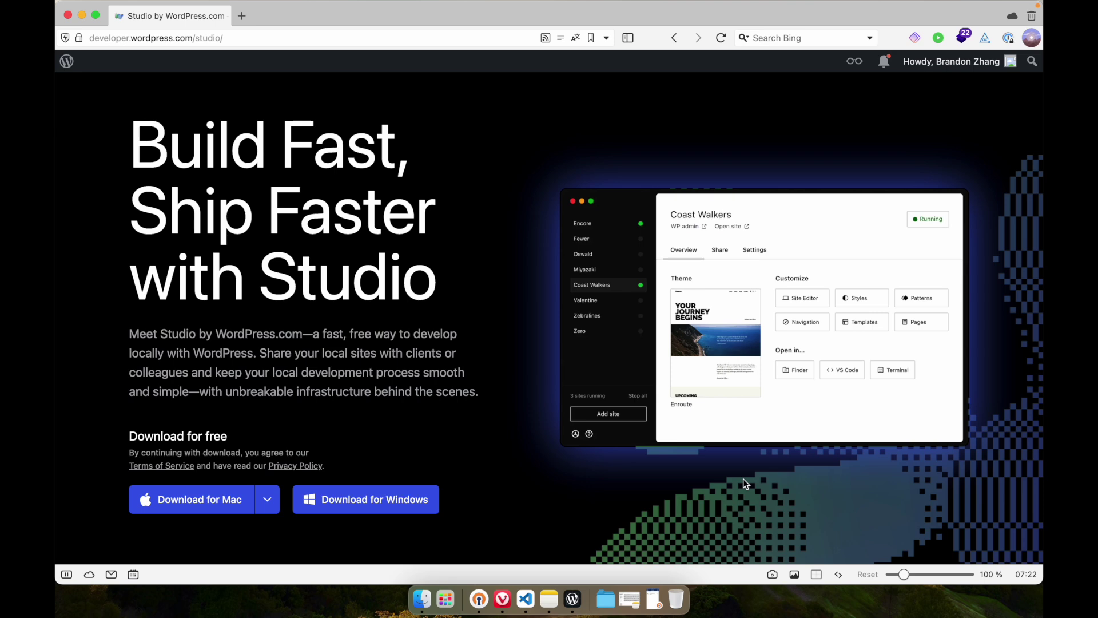
Switch to WordPress Studio and add a local site named "My Testing WordPress Website", keeping the default local path
left_click(572, 599)
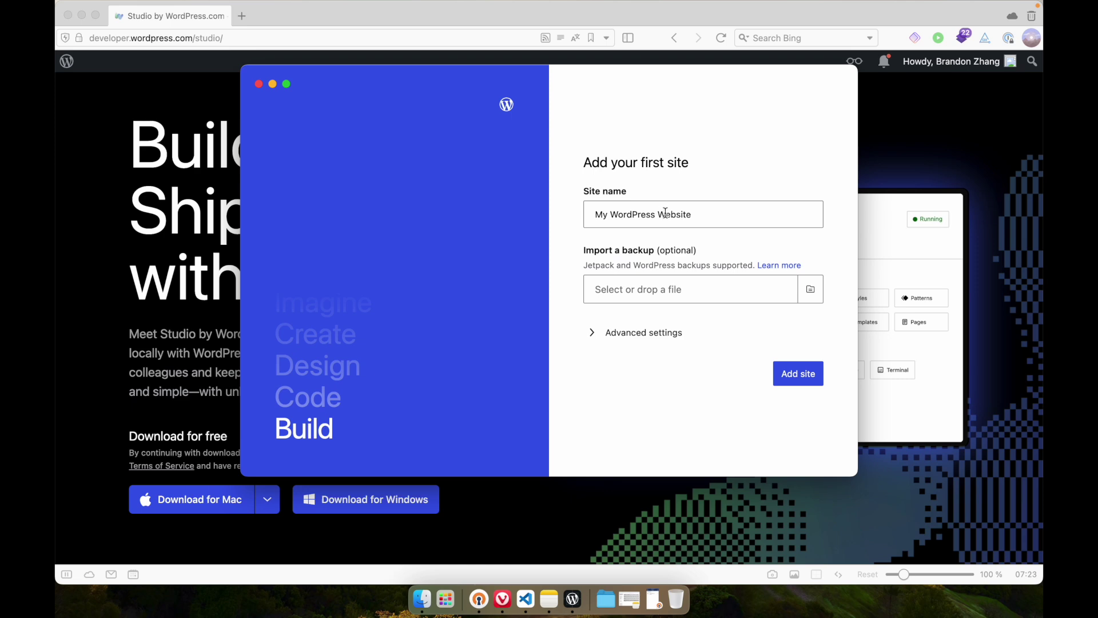
left_click(612, 212)
type("Test")
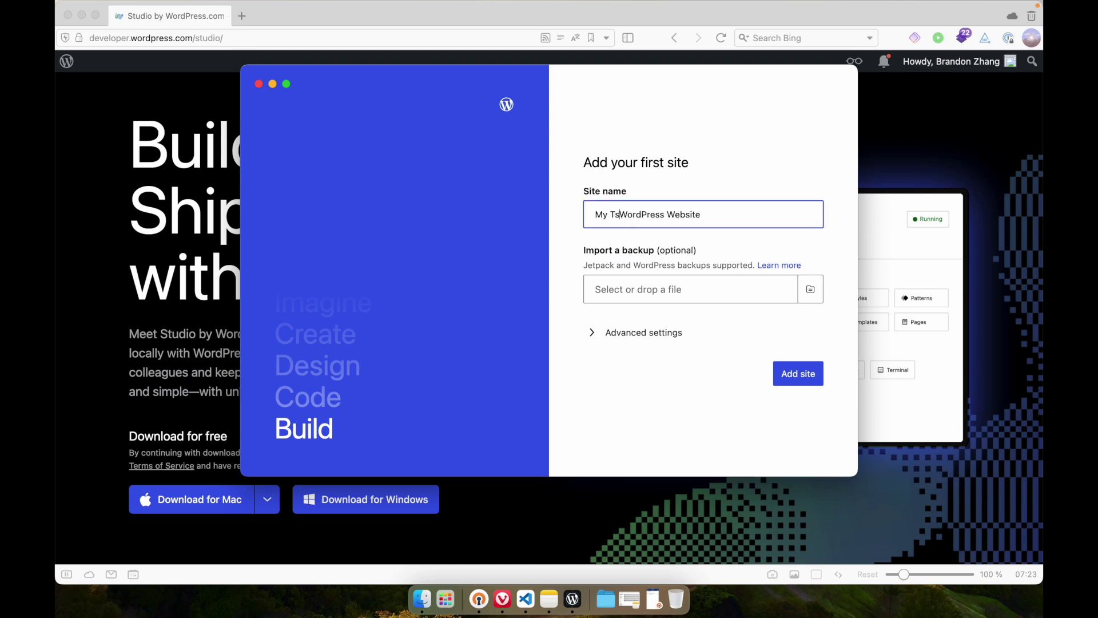
type("ing")
left_click(601, 334)
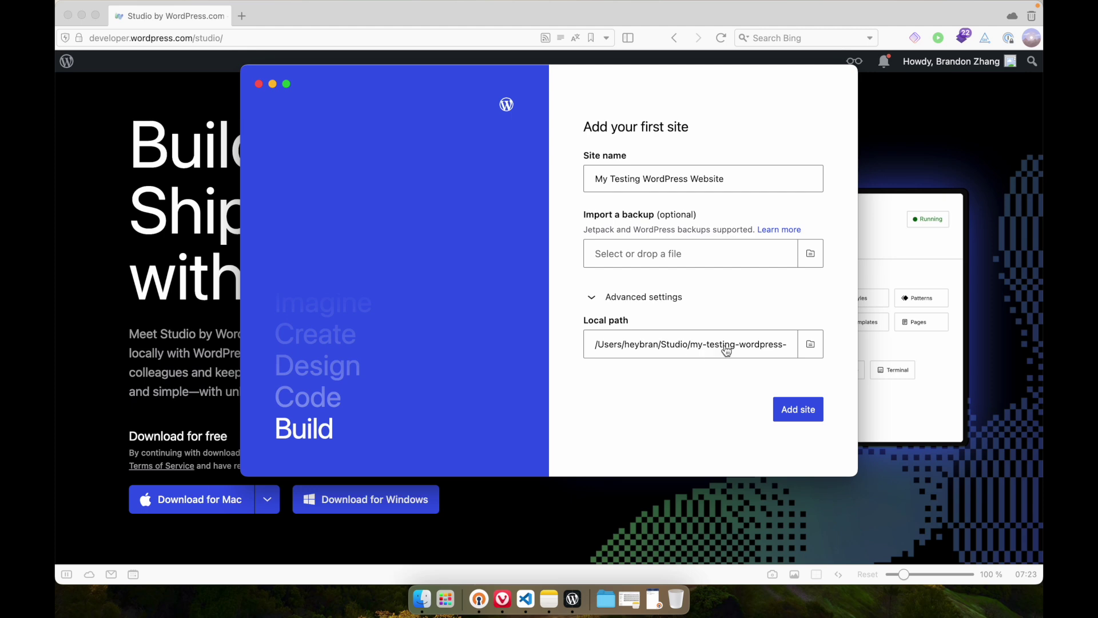
left_click(796, 412)
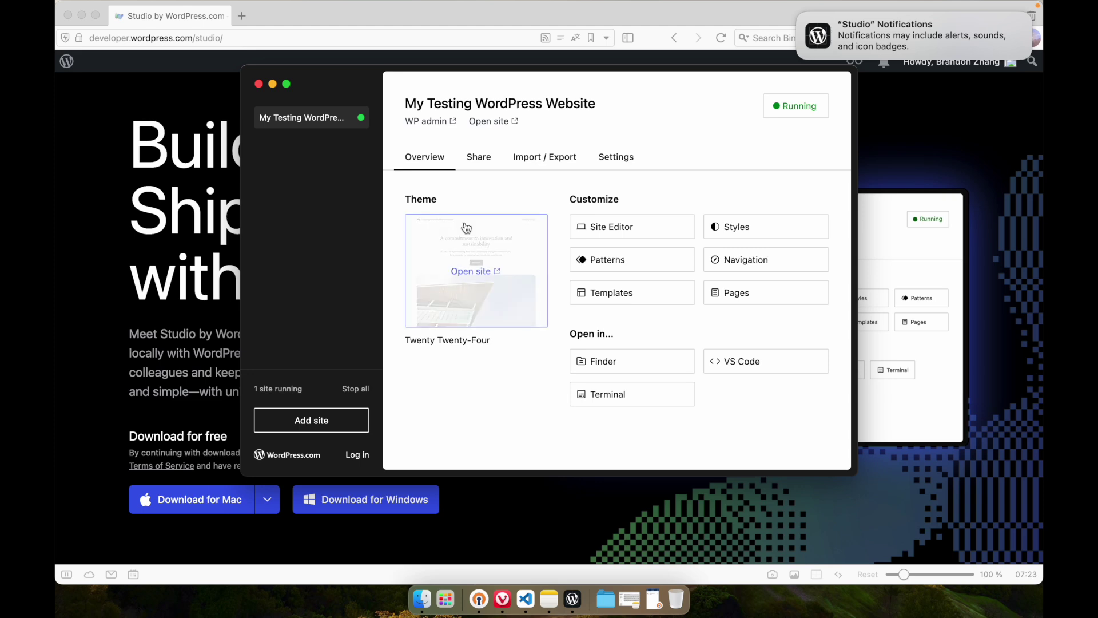
Expand Studio to full screen and view the new site's front page and WP admin dashboard in the browser
left_click(287, 84)
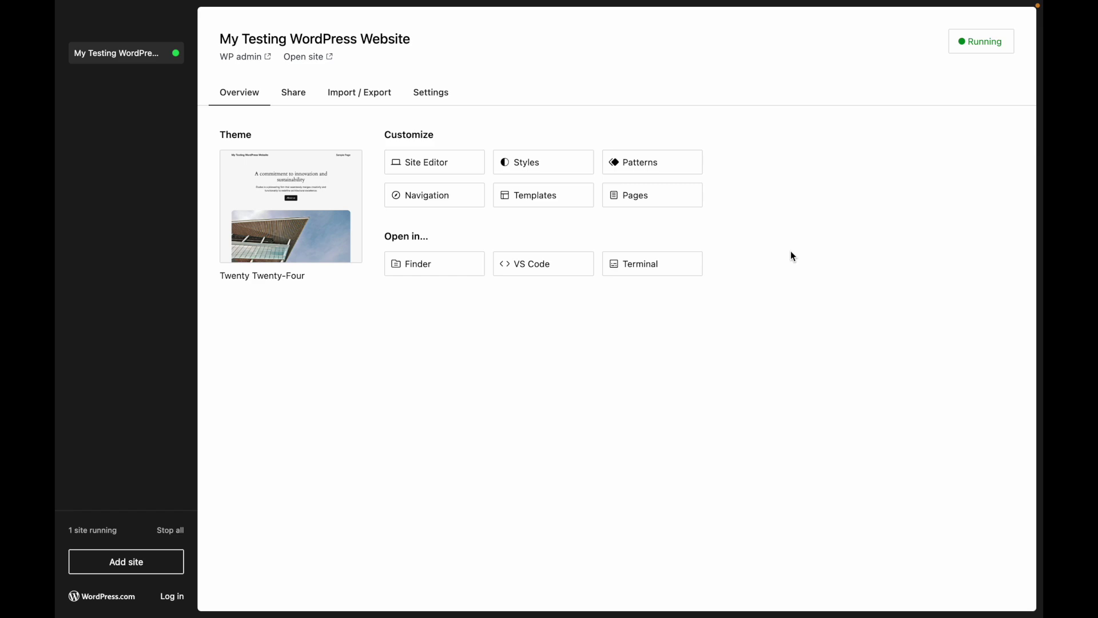
left_click(330, 59)
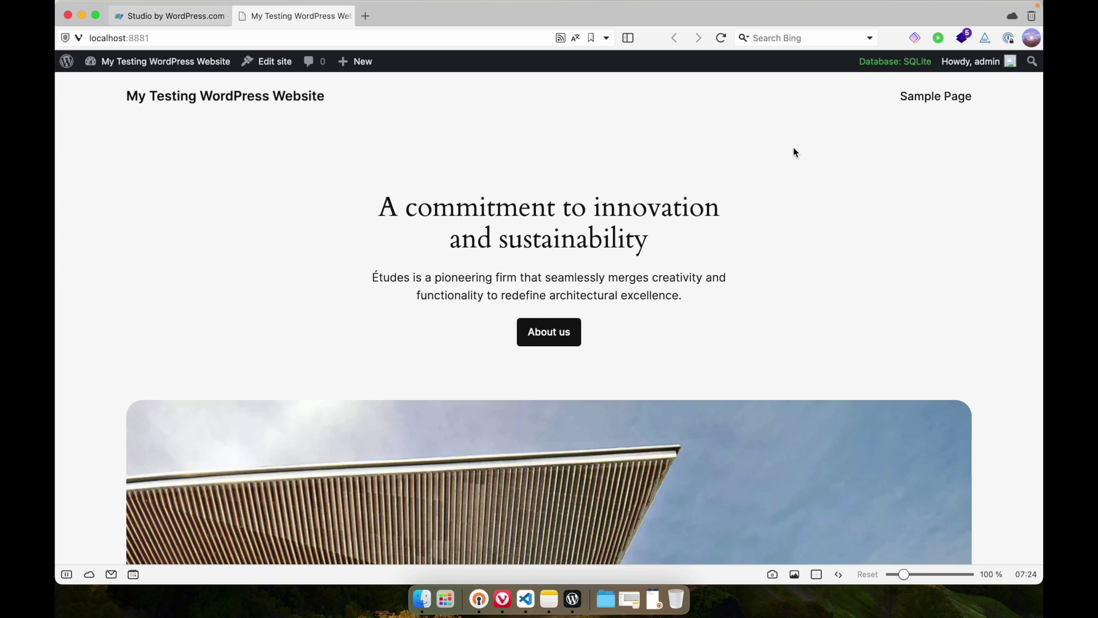
left_click(573, 598)
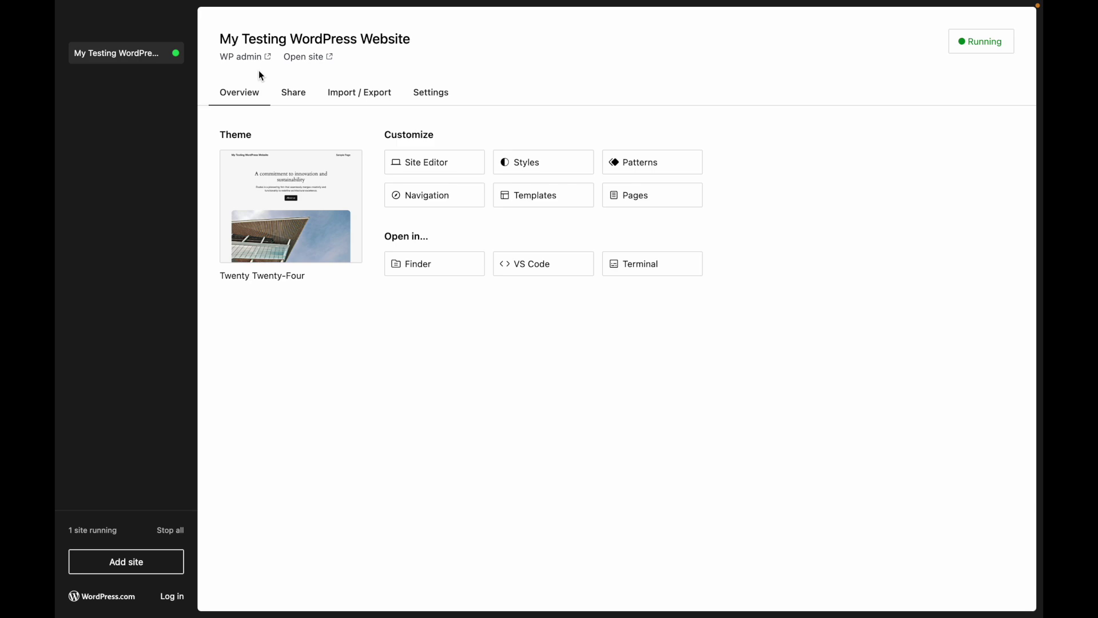
left_click(268, 57)
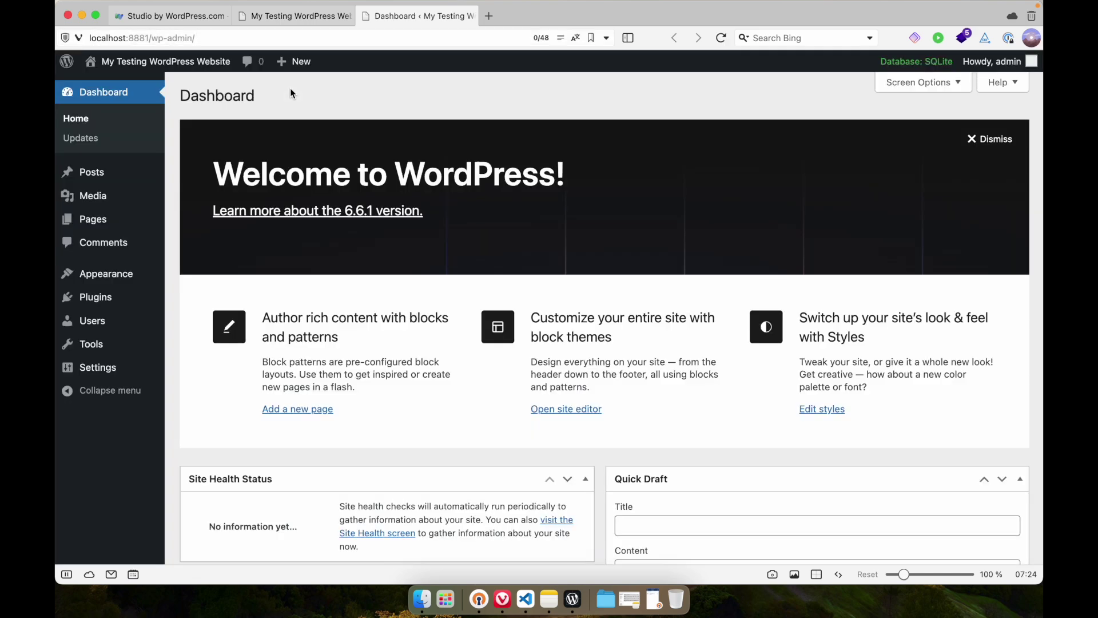
Return to Studio and open the site's folder in VS Code, allowing the external request and trusting the folder's authors
left_click(572, 598)
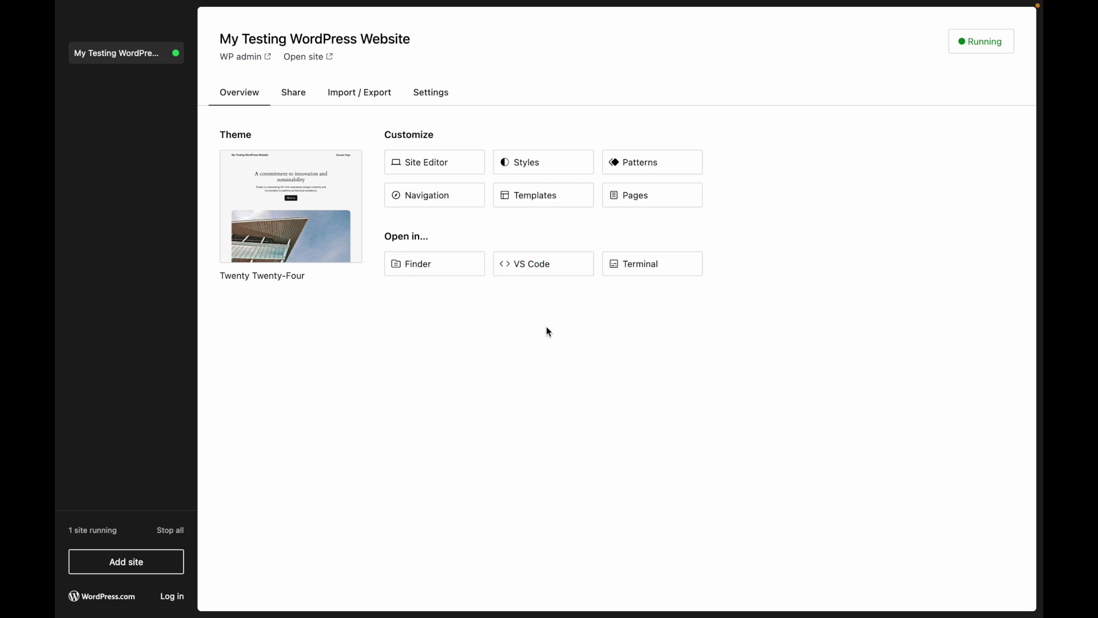
left_click(540, 264)
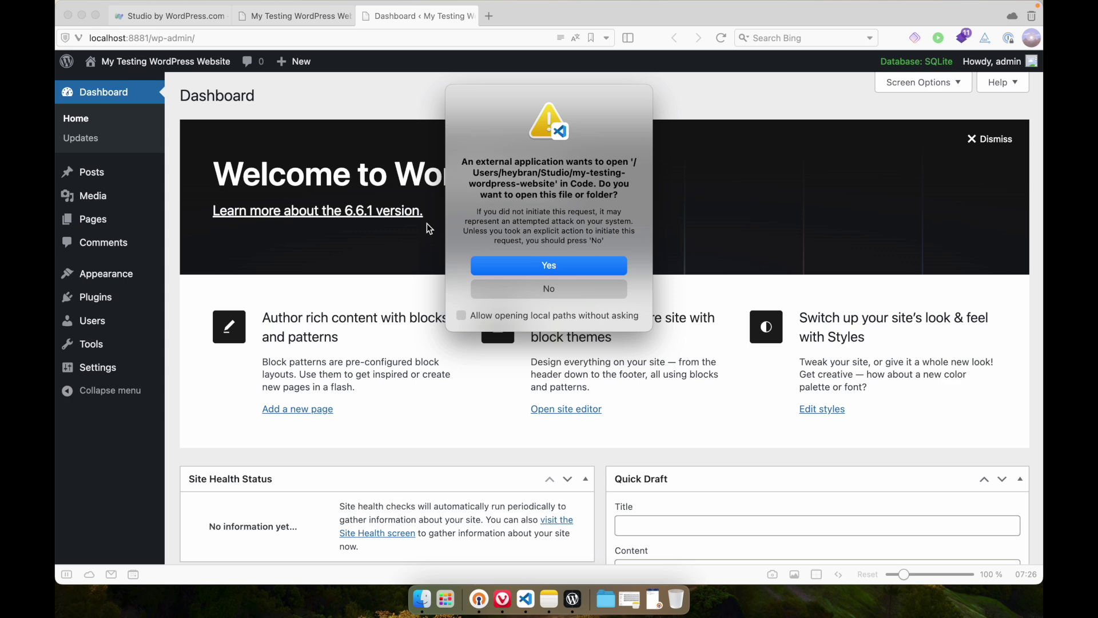
left_click(557, 266)
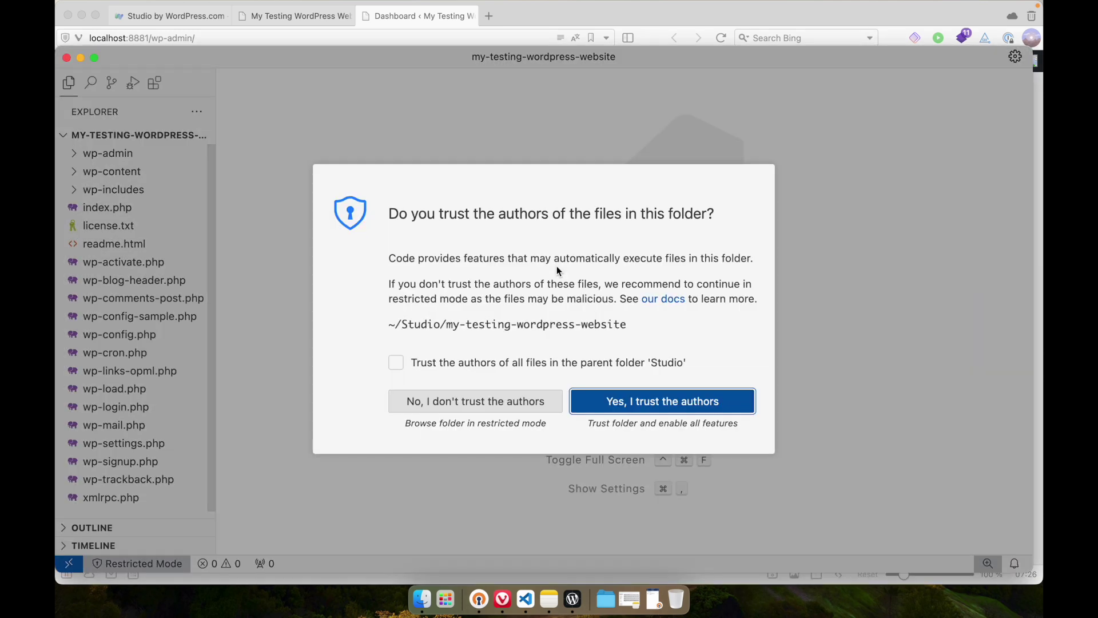
left_click(635, 409)
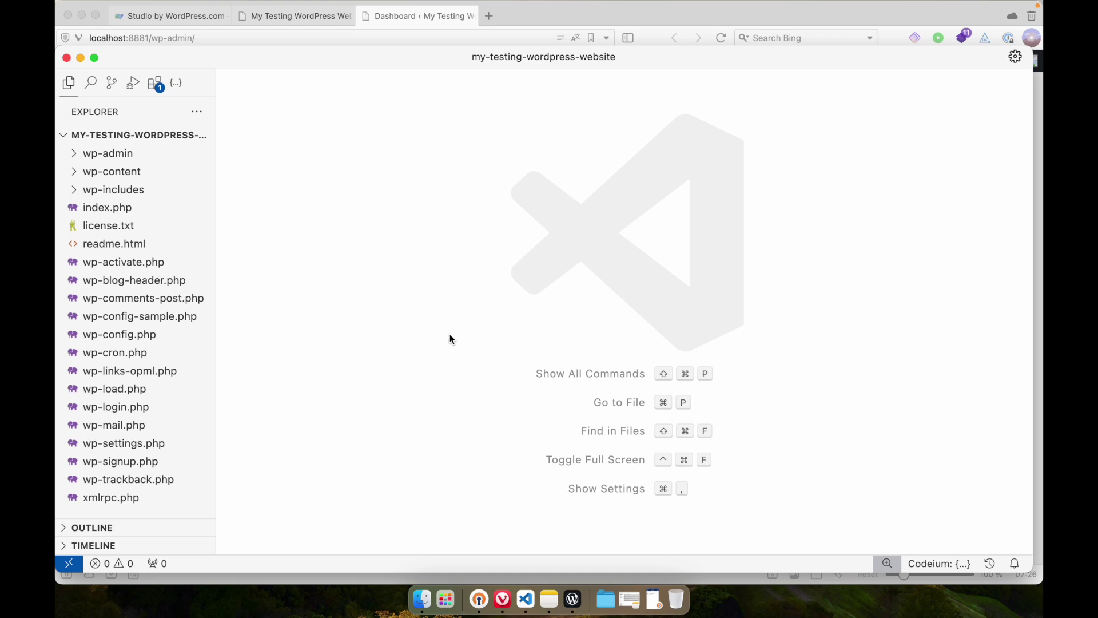
Look through the database folder inside wp-content, previewing index.php and .ht.sqlite before closing the file
left_click(73, 172)
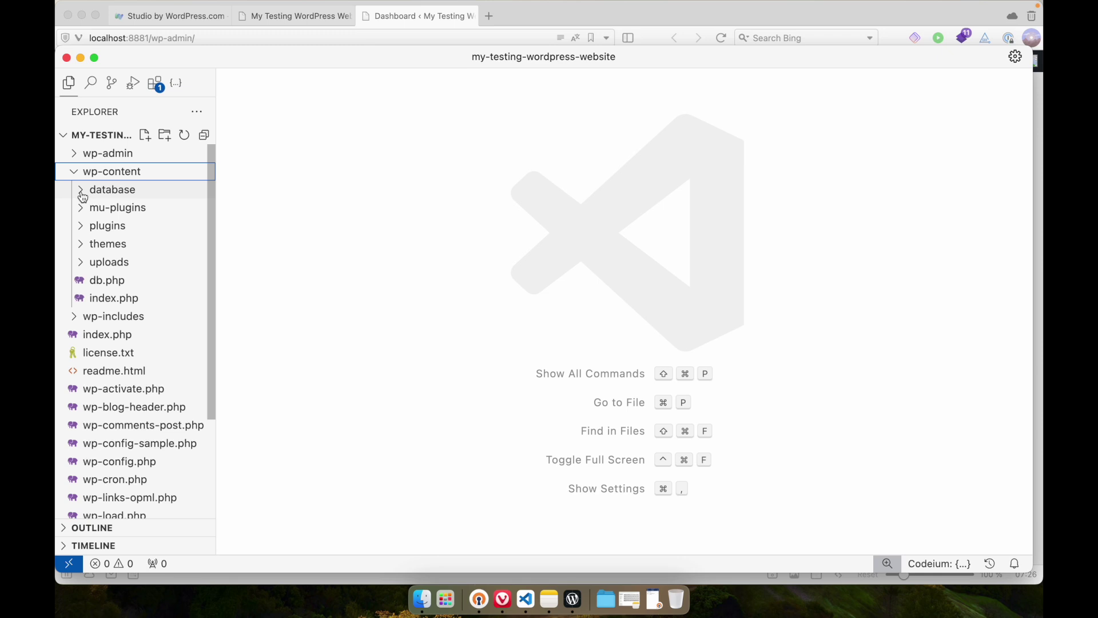
left_click(83, 195)
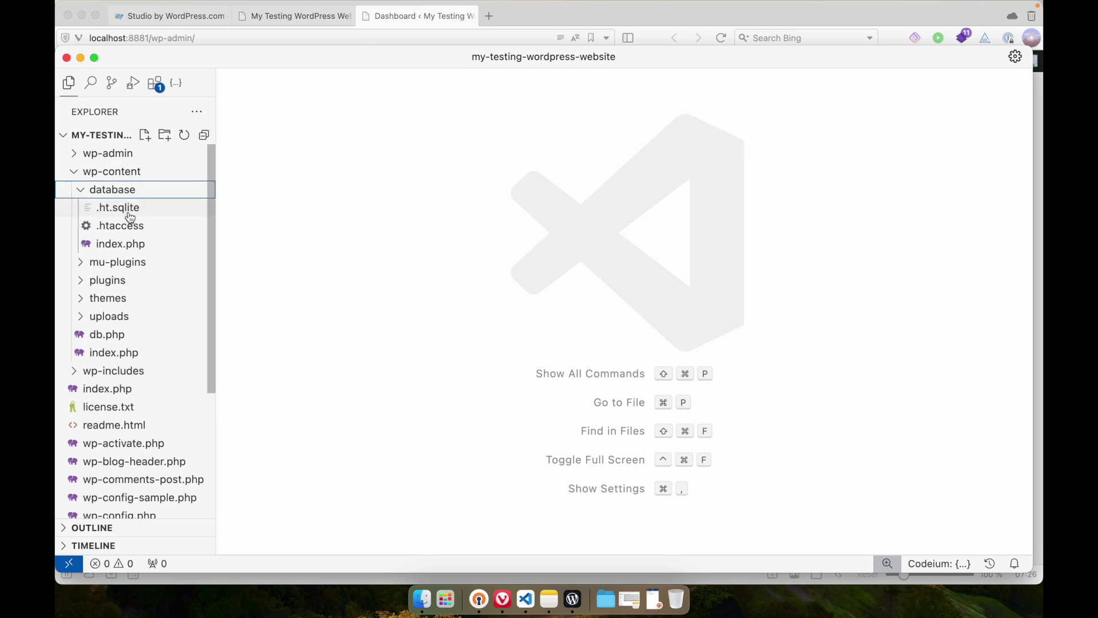
left_click(136, 245)
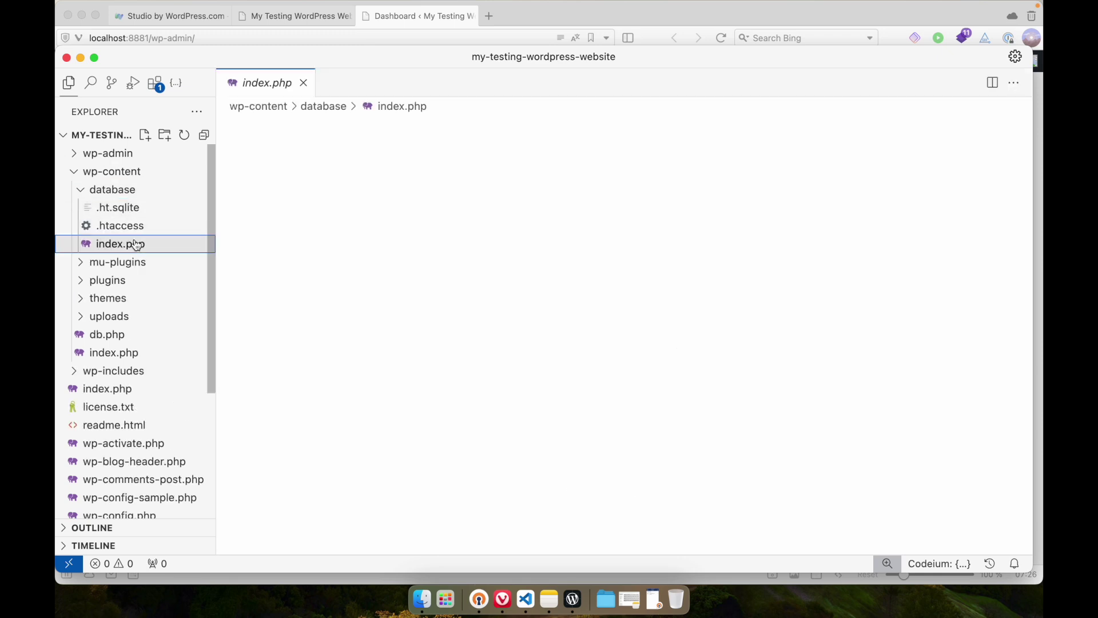
left_click(135, 210)
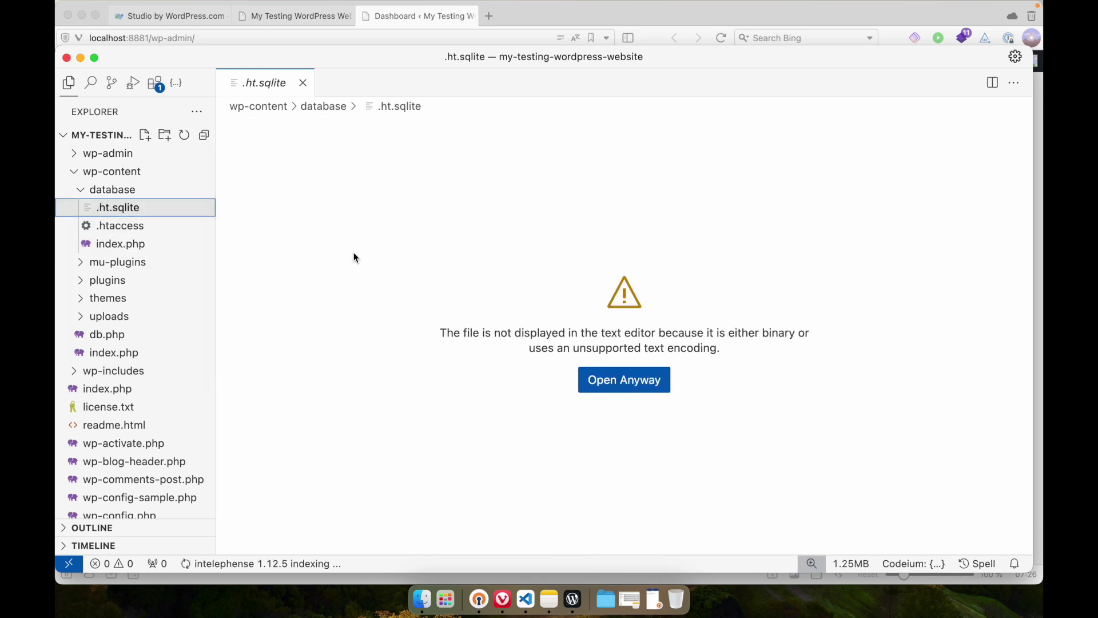
left_click(303, 83)
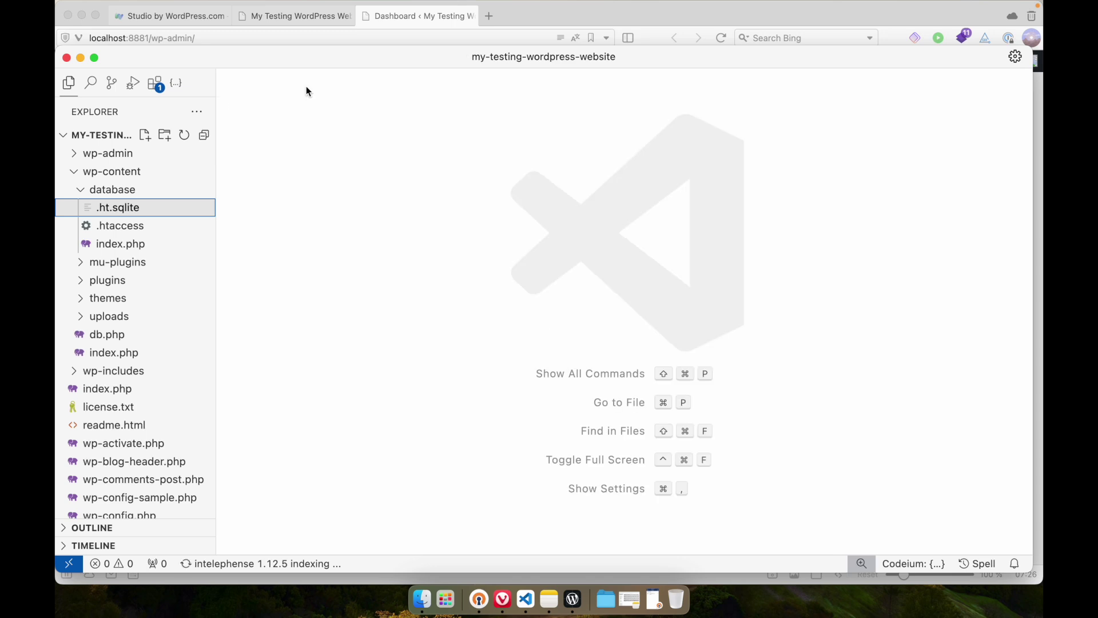
Inspect the contents of the mu-plugins, plugins and themes folders inside wp-content
left_click(154, 263)
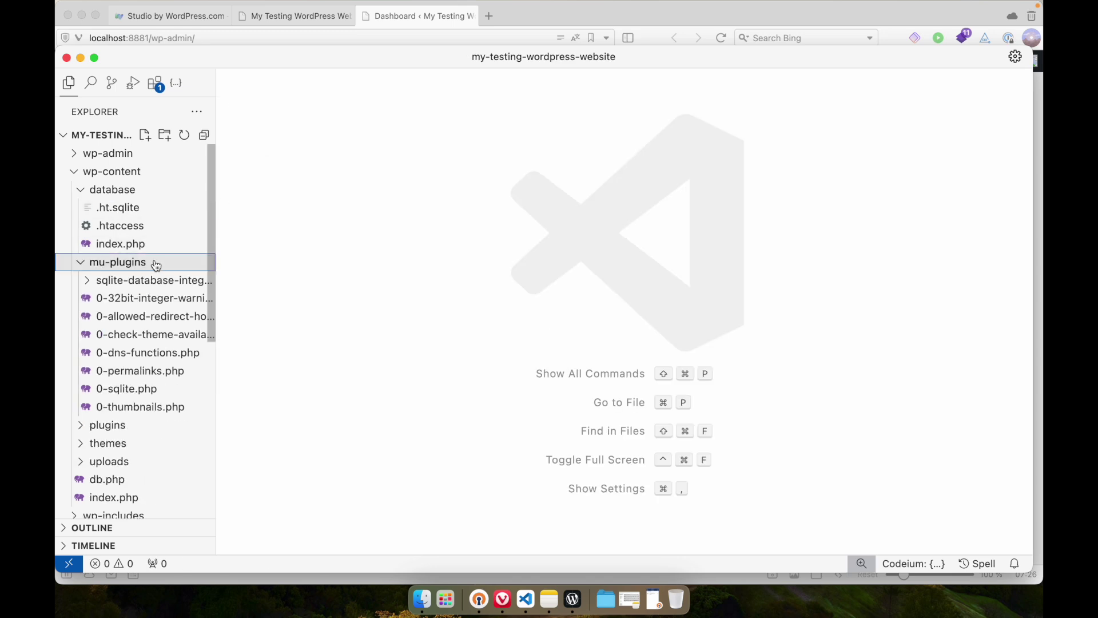
left_click(155, 264)
left_click(143, 282)
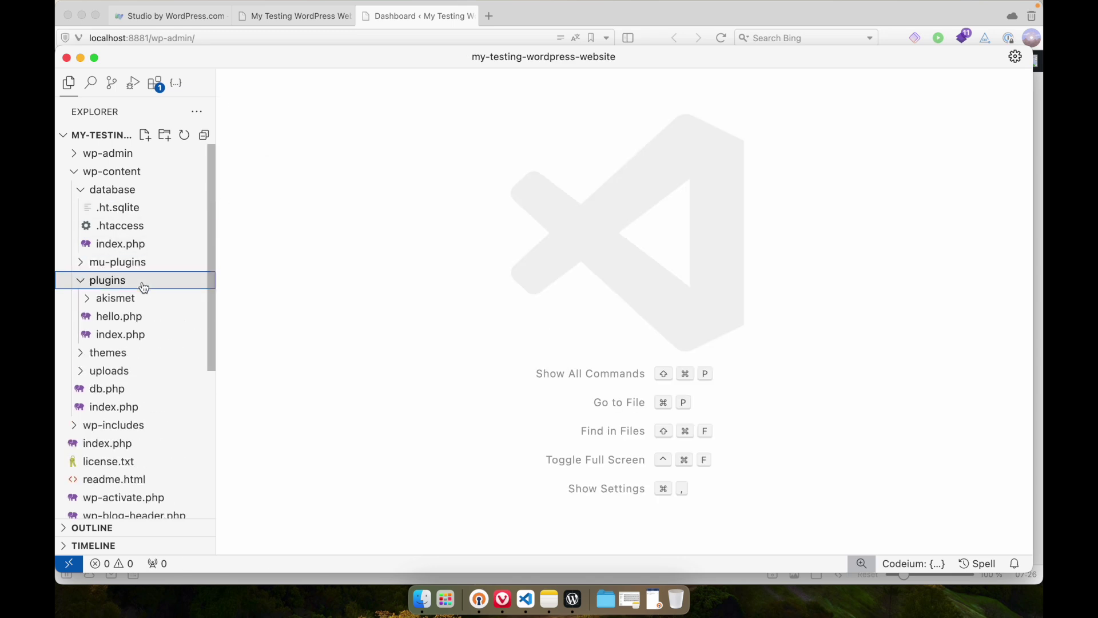
left_click(144, 286)
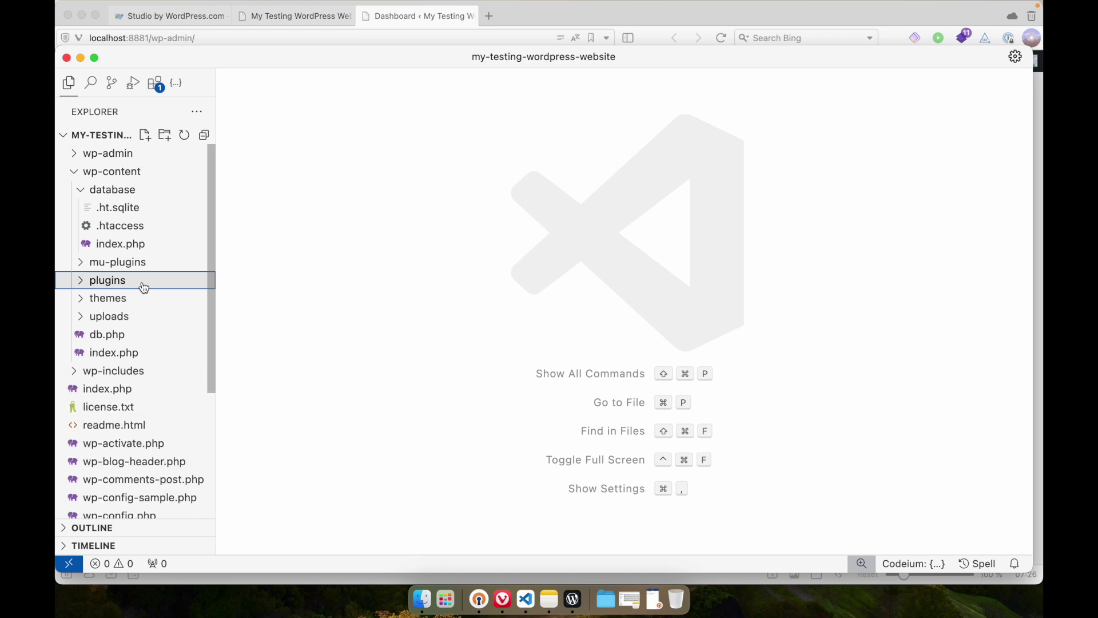
left_click(143, 267)
left_click(143, 266)
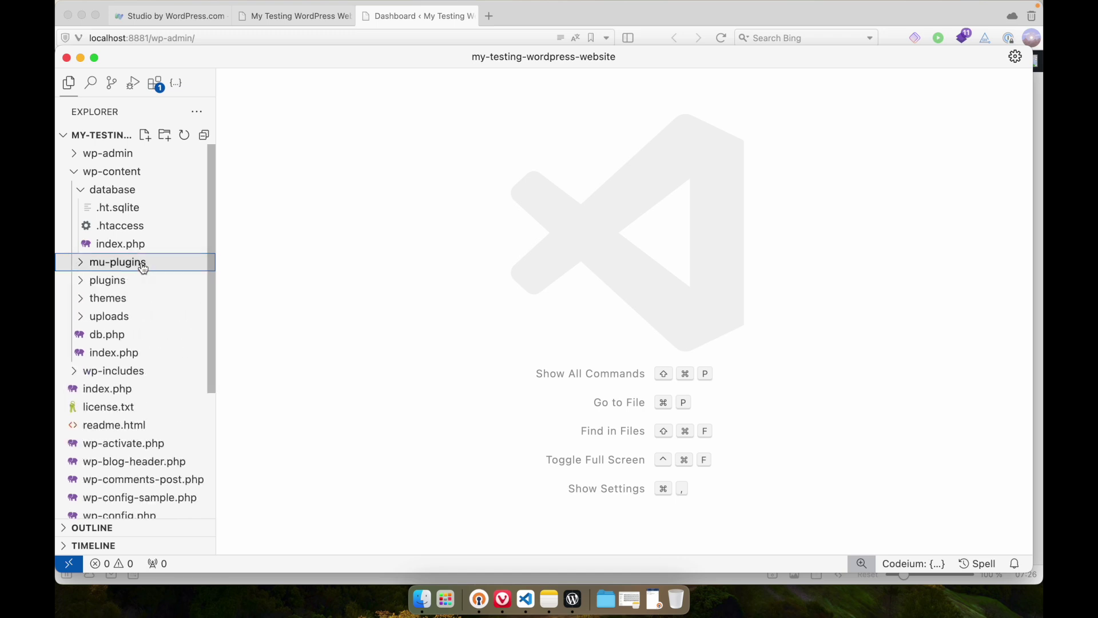
left_click(143, 302)
scroll(143, 303, "down", 1)
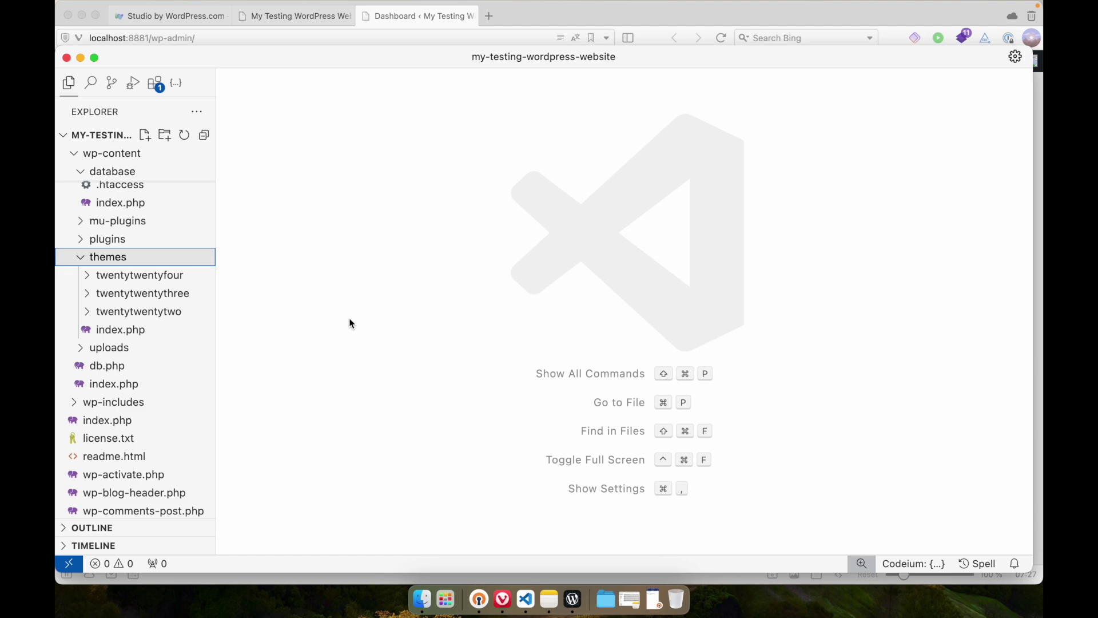
Switch back to Studio and review the site's sharing, import/export and settings pages
left_click(576, 595)
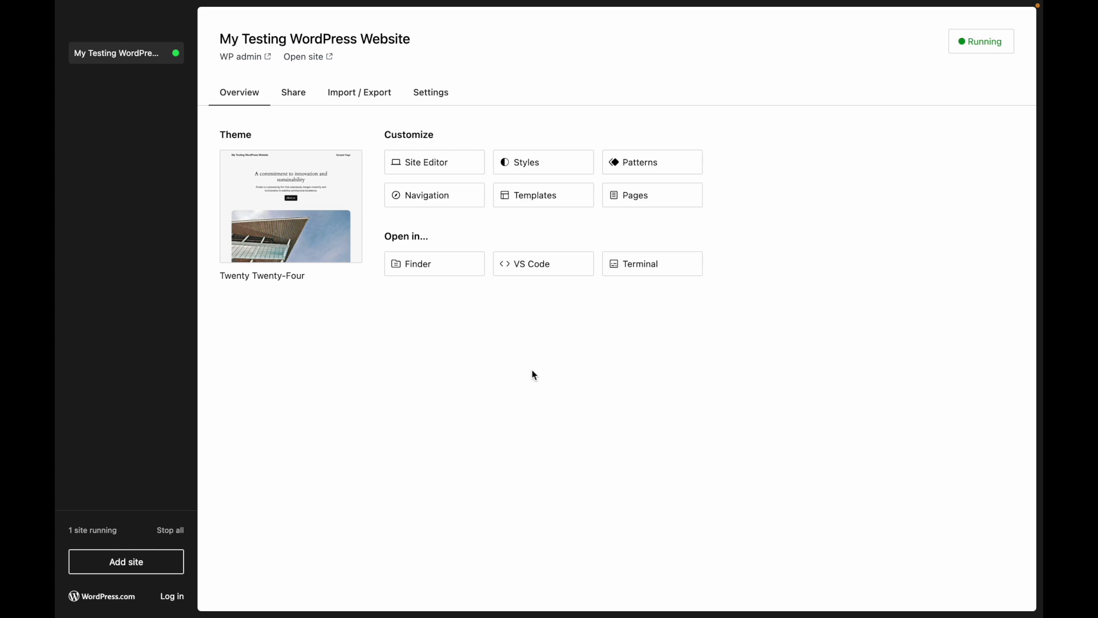
left_click(297, 95)
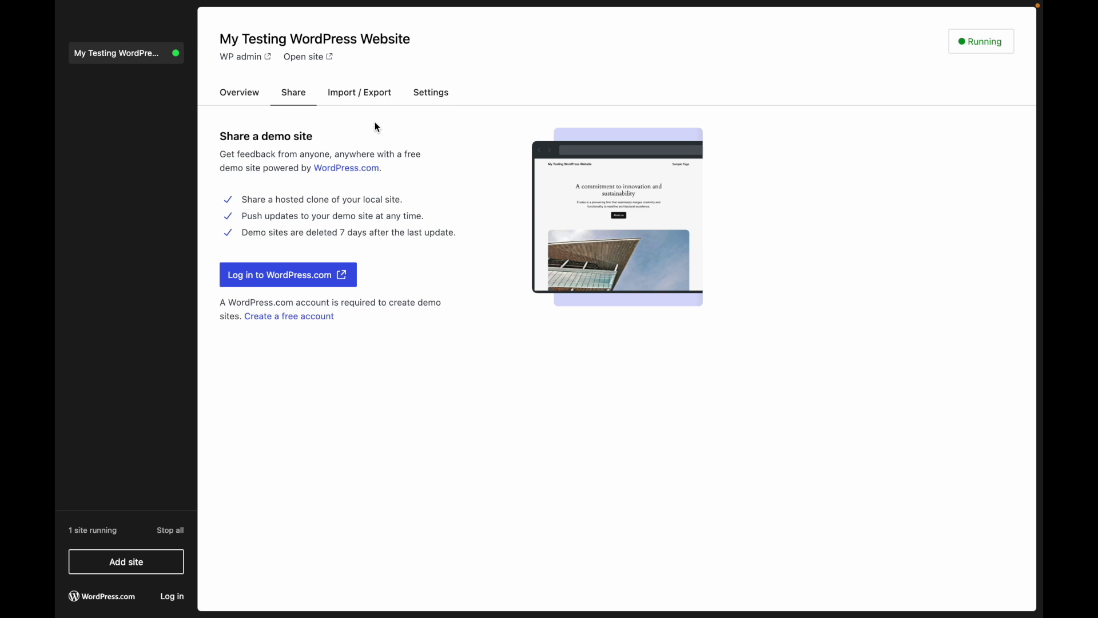
left_click(361, 99)
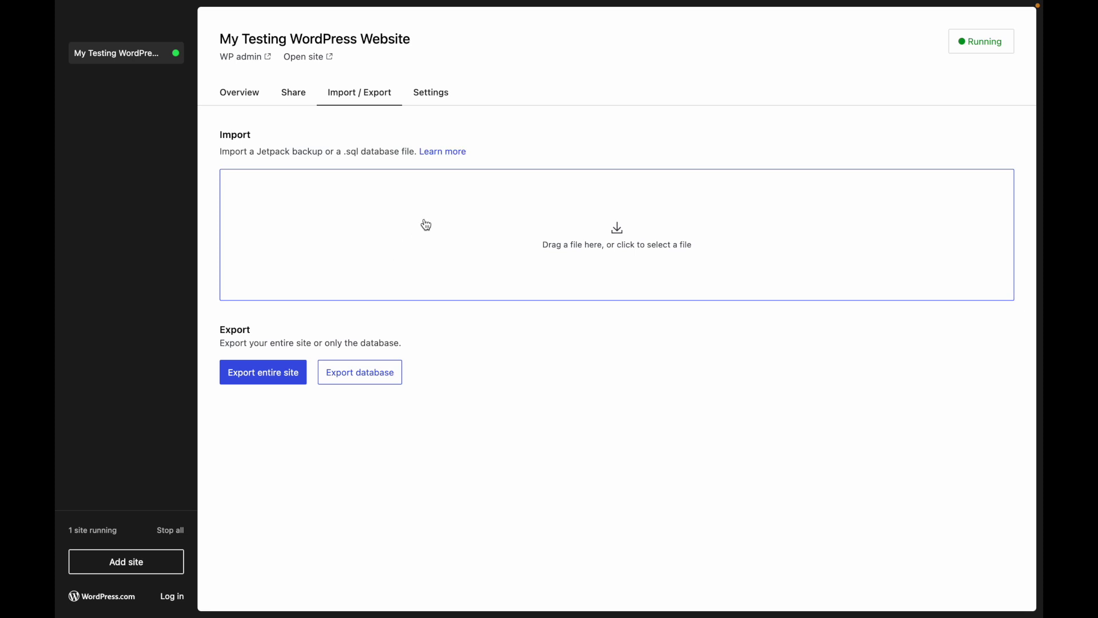
left_click(436, 100)
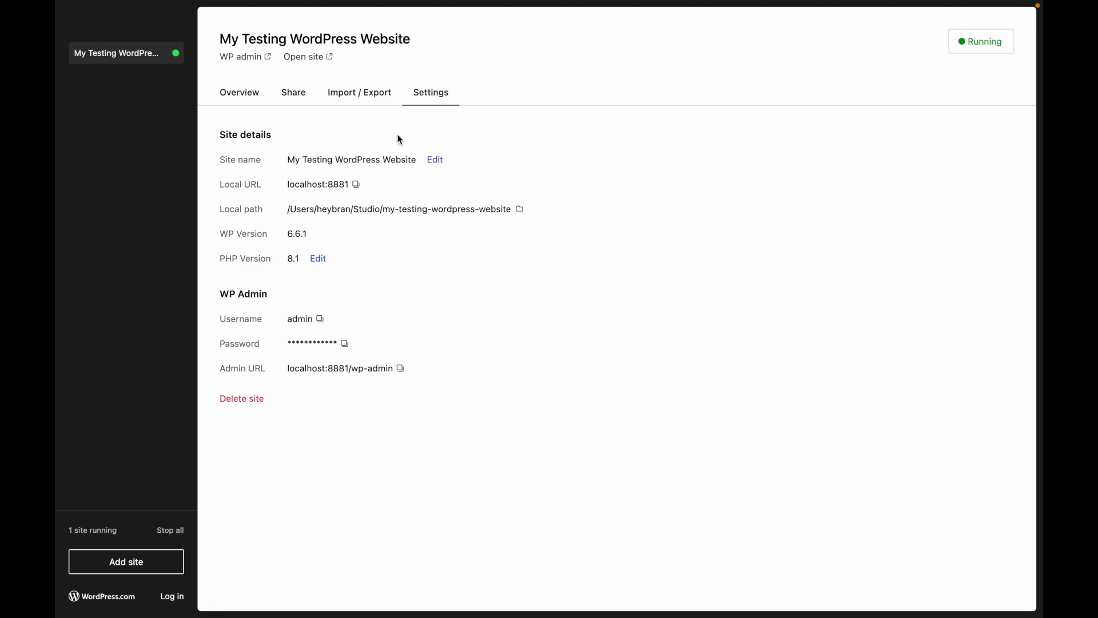
Return to the site's front page in the browser and open it in the site editor, dismissing the welcome guide
key("ctrl+Left")
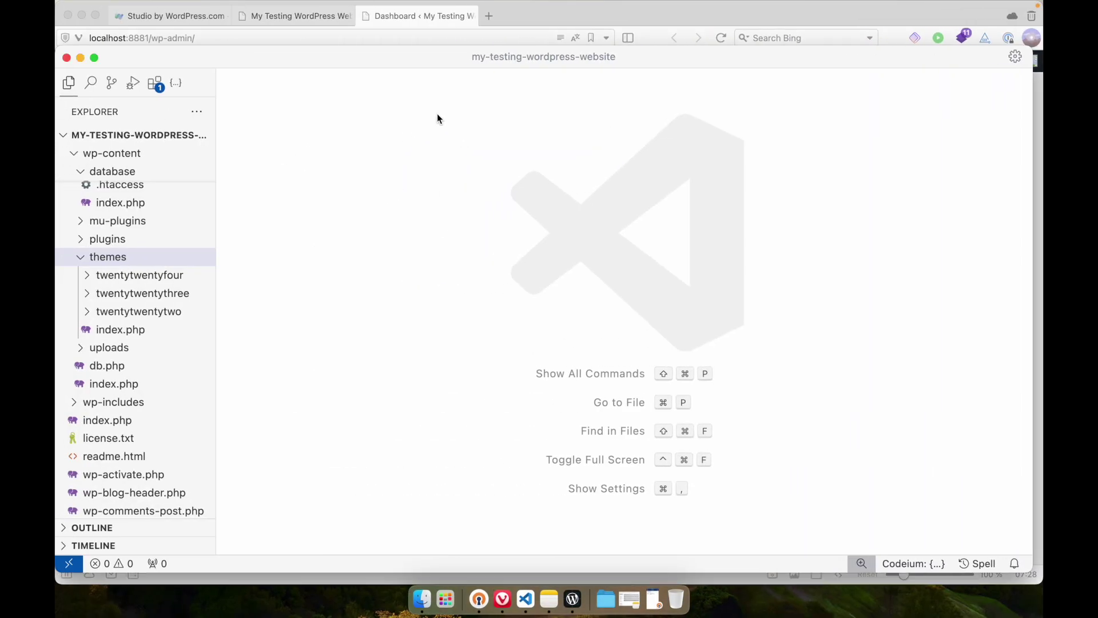
left_click(310, 18)
left_click(310, 17)
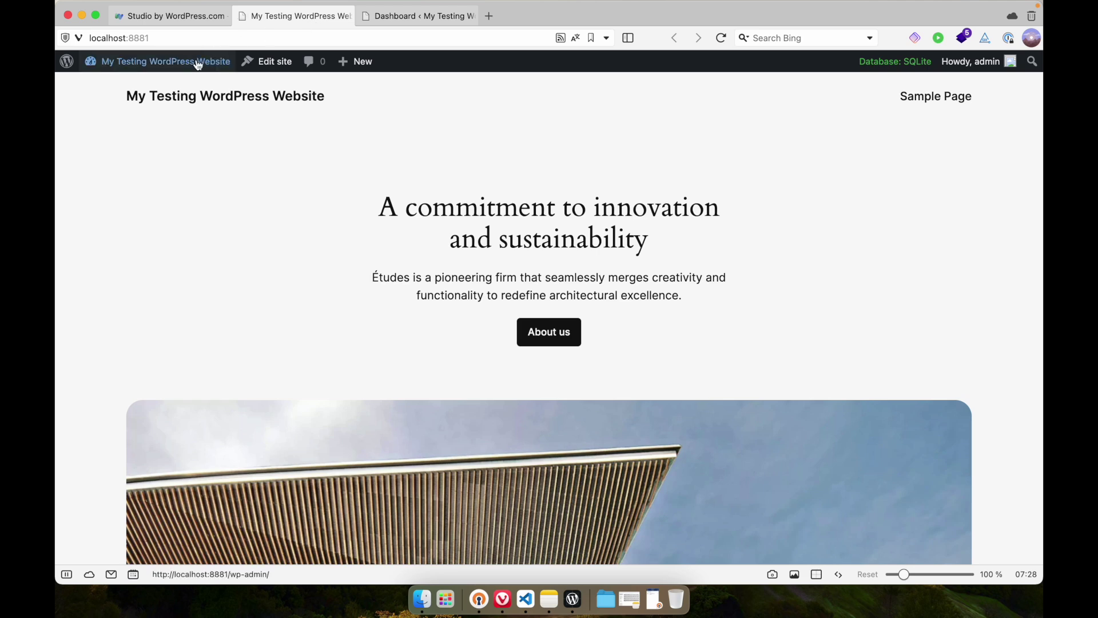
mouse_move(197, 63)
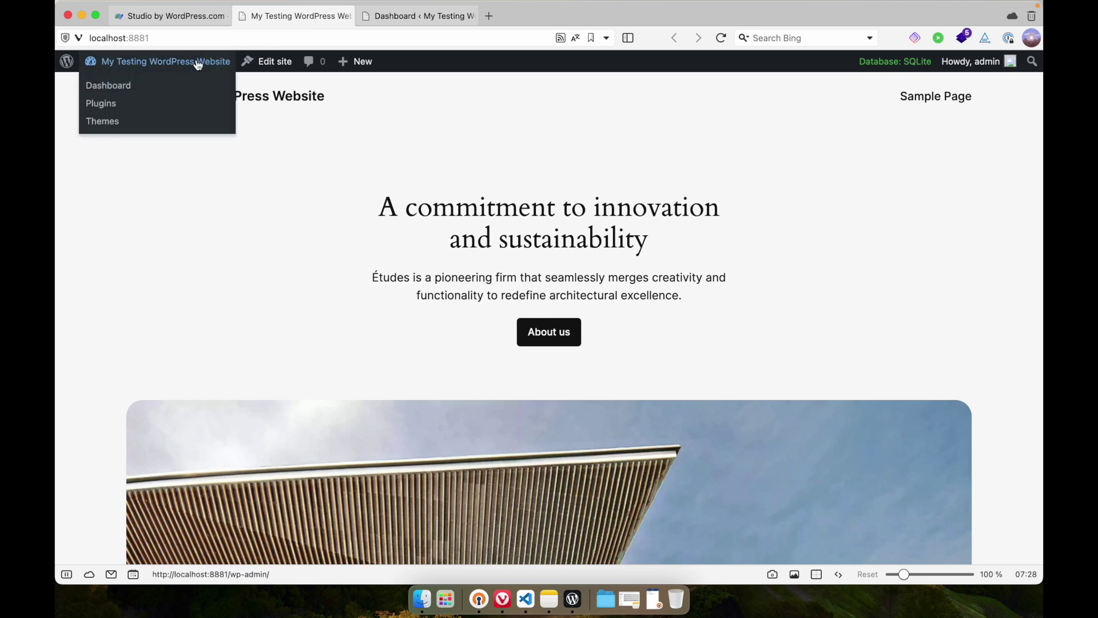
left_click(266, 63)
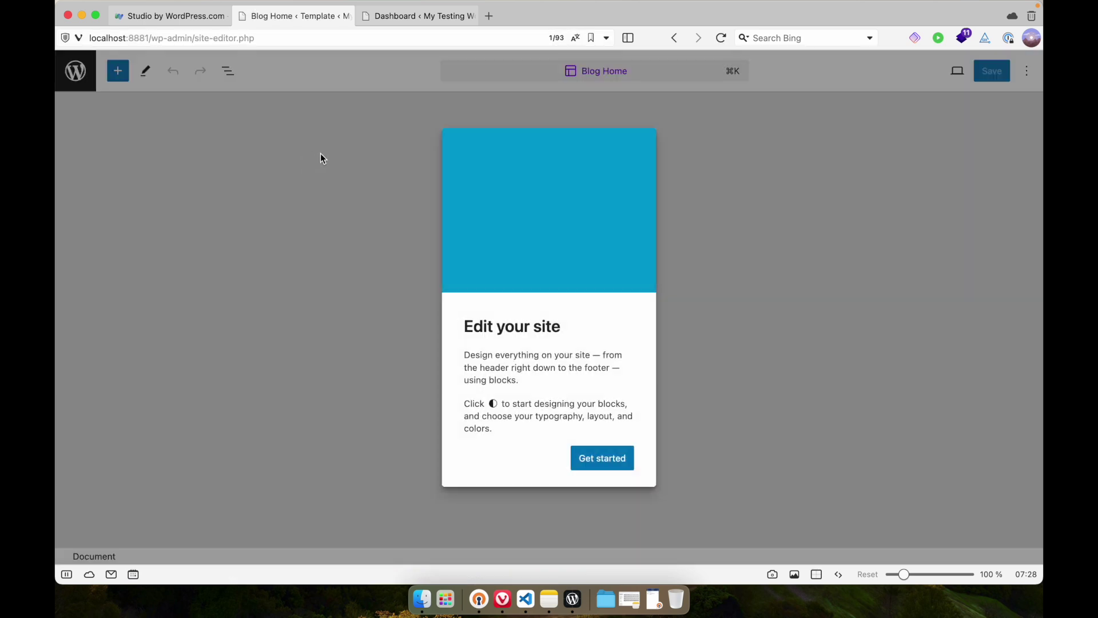
left_click(608, 464)
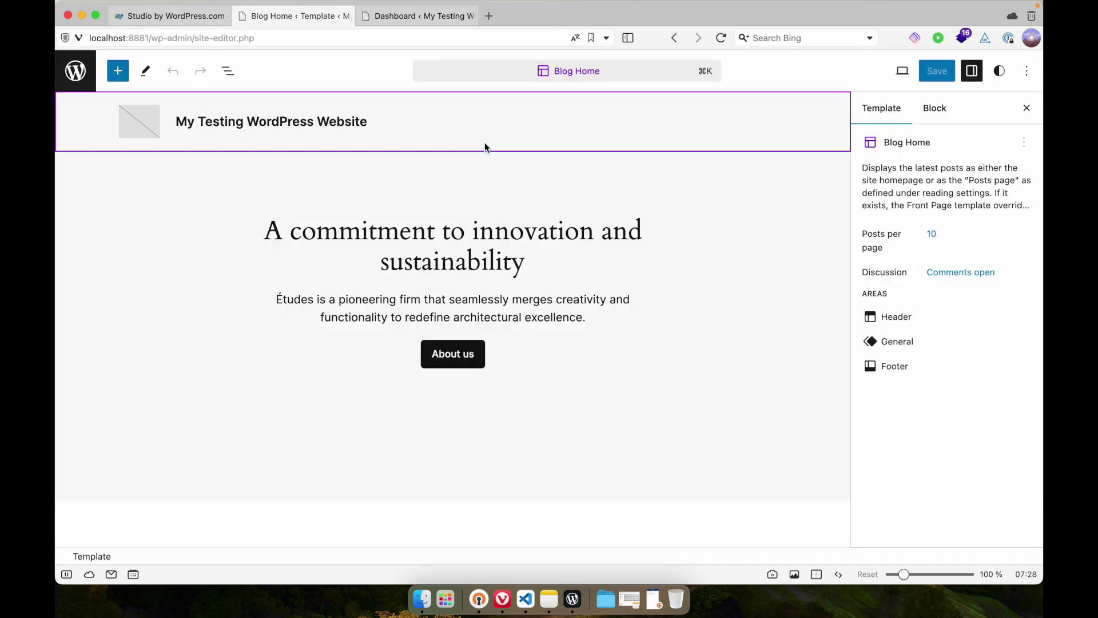
Leave the Blog Home template canvas and view the Navigation section of the site editor's design options
left_click(502, 75)
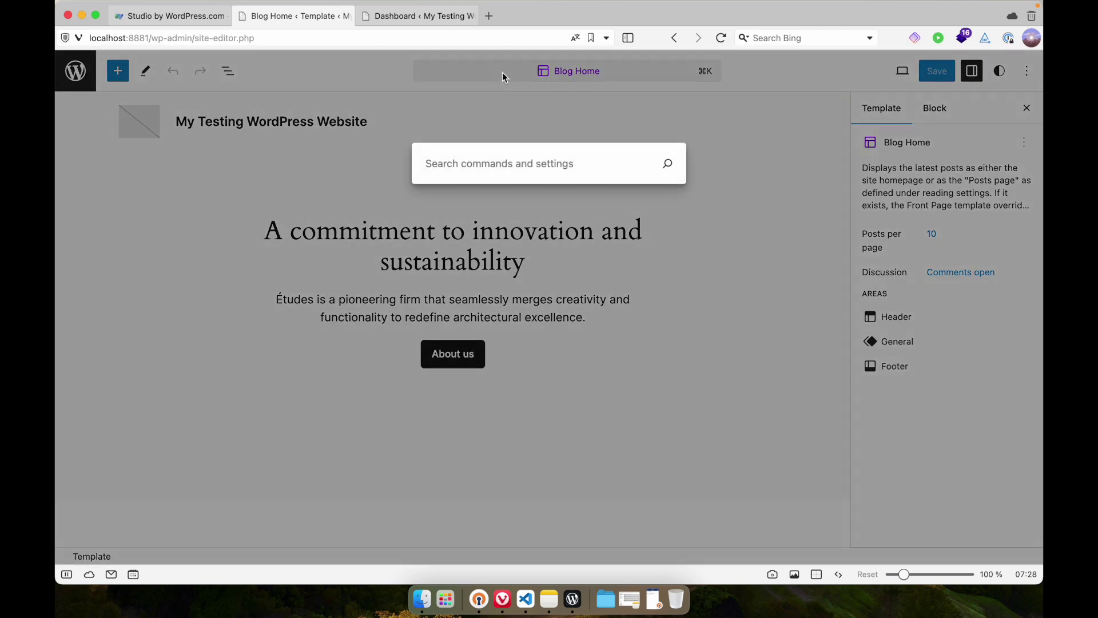
left_click(436, 116)
left_click(89, 79)
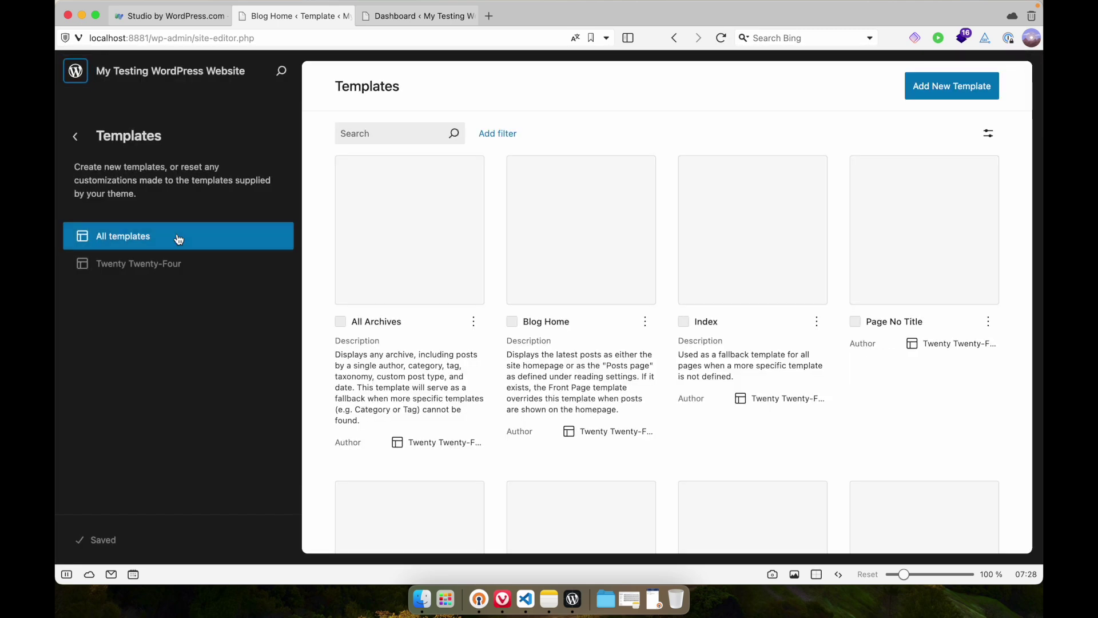
left_click(75, 137)
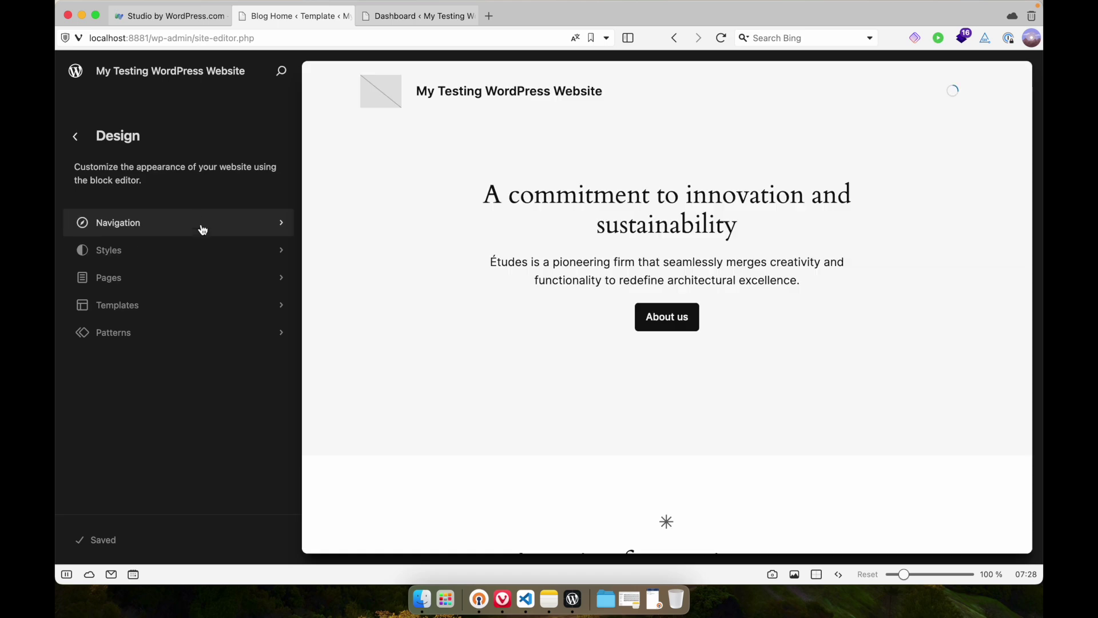
left_click(202, 222)
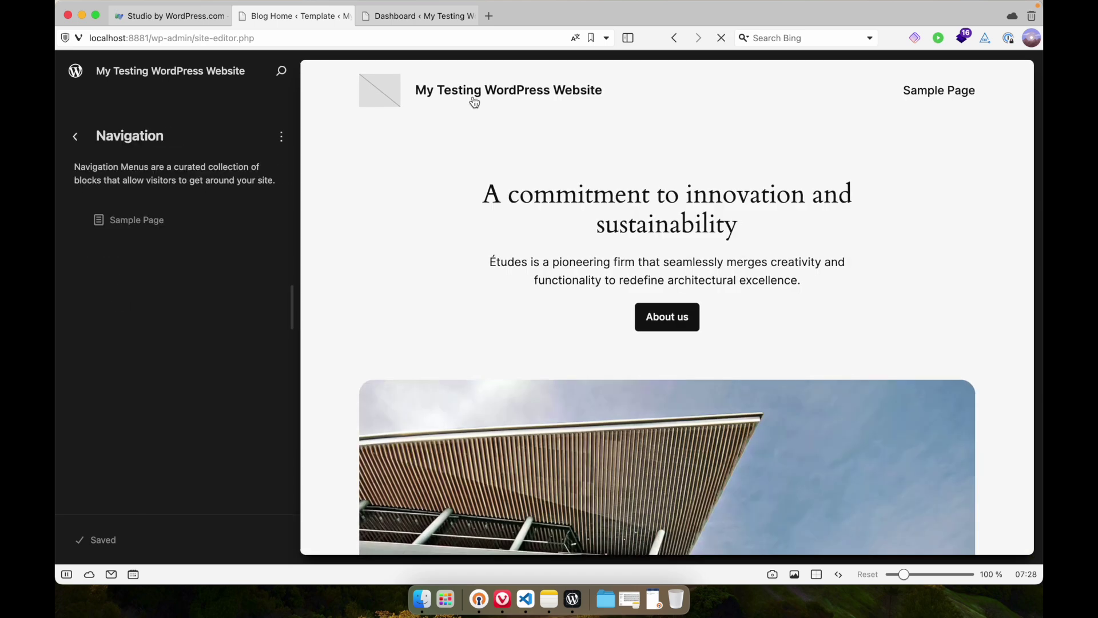
Change the site title in the Blog Home template's header to "A site running WordPress Studio" and save the change
left_click(475, 93)
left_click(350, 122)
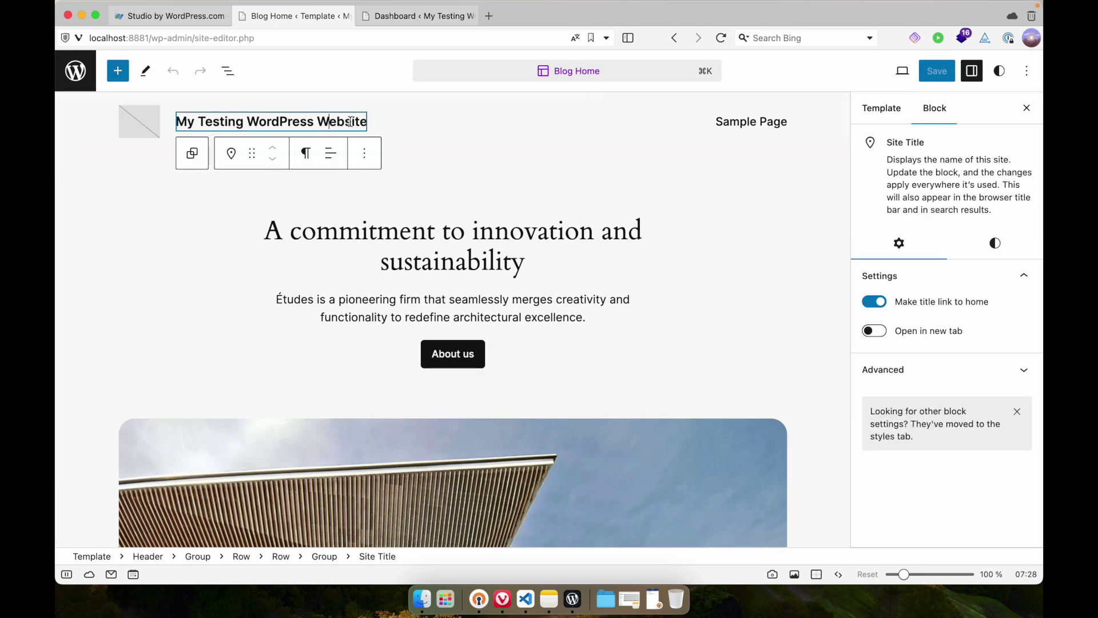
key("Left")
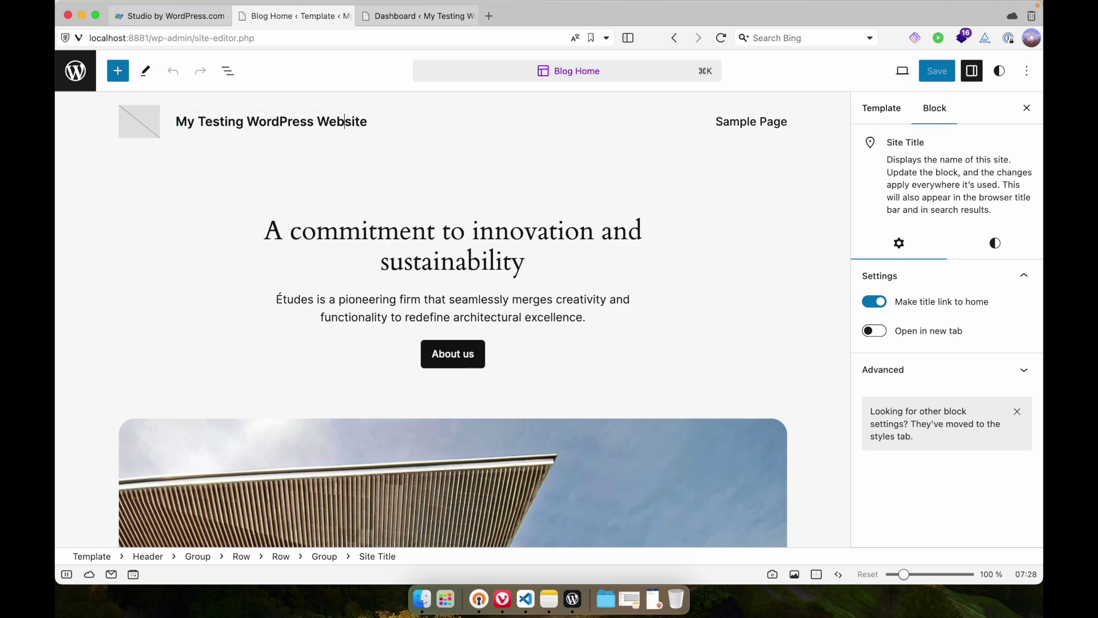
key("BackSpace")
key("BackSpace")
key("BackSpace")
key("BackSpace")
key("BackSpace")
key("BackSpace")
key("BackSpace")
key("BackSpace")
key("BackSpace")
key("BackSpace")
key("BackSpace")
key("BackSpace")
key("BackSpace")
key("BackSpace")
key("BackSpace")
key("BackSpace")
key("BackSpace")
key("BackSpace")
key("BackSpace")
key("BackSpace")
key("BackSpace")
key("BackSpace")
key("BackSpace")
key("BackSpace")
key("BackSpace")
key("BackSpace")
key("BackSpace")
key("BackSpace")
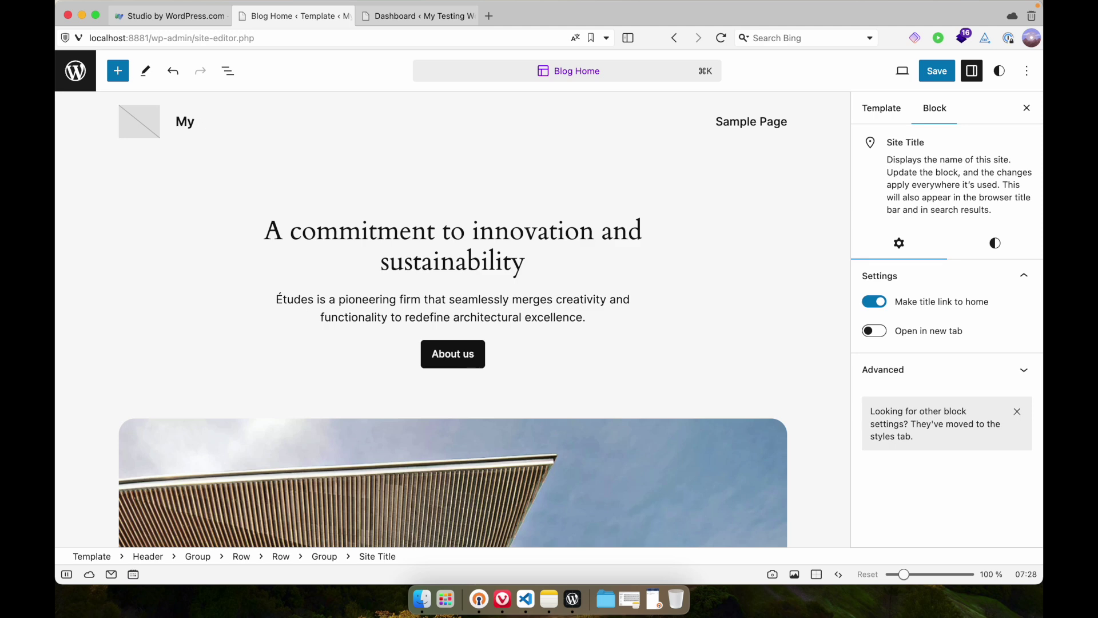
type("A site running WordpRE")
key("BackSpace")
key("BackSpace")
key("BackSpace")
type("Press Studio")
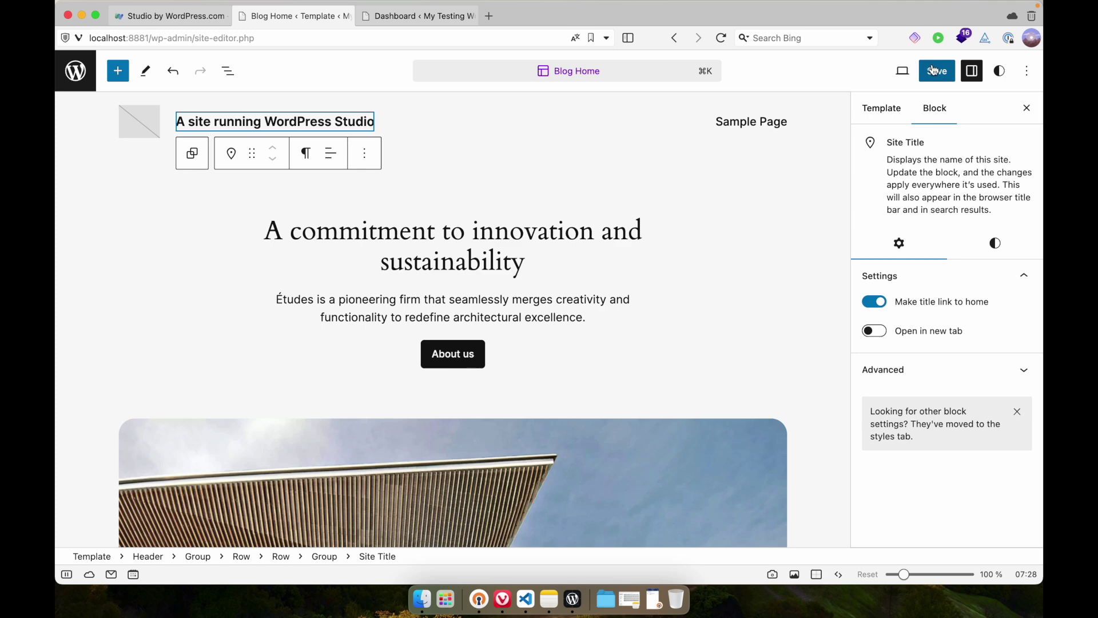
left_click(933, 70)
left_click(932, 70)
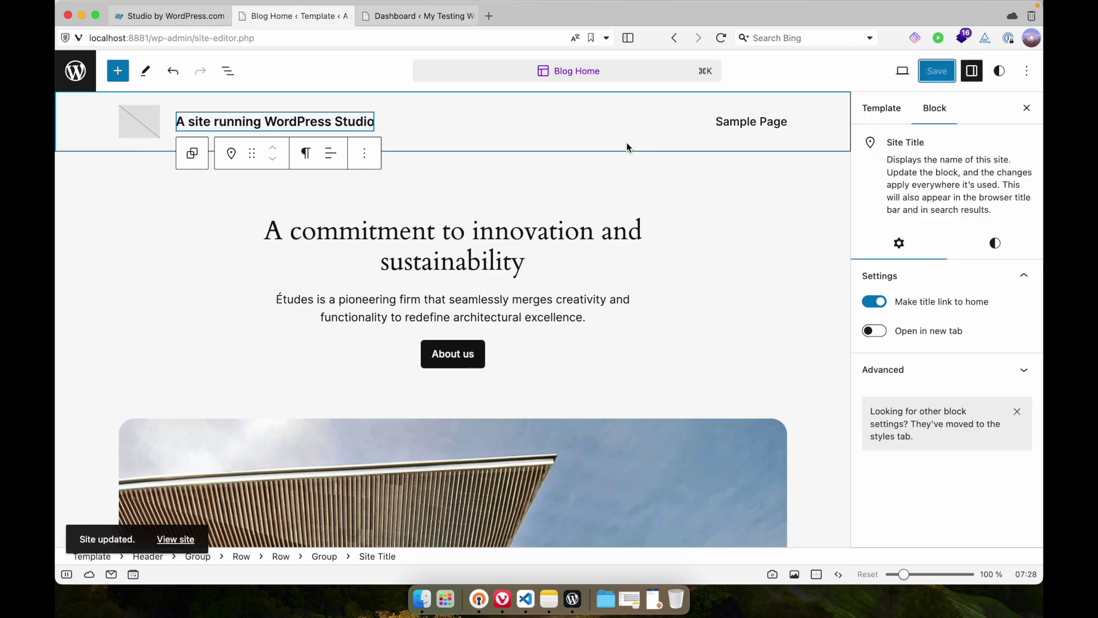
Switch to Studio and export the entire My Testing WordPress Website as a backup file in the Documents folder
left_click(574, 598)
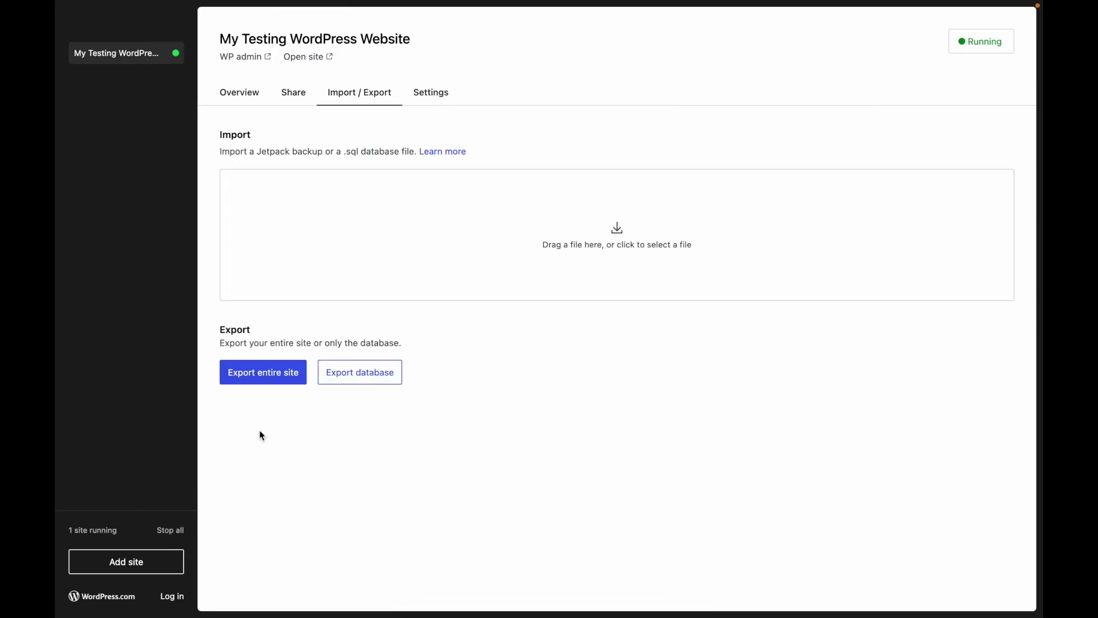
left_click(272, 372)
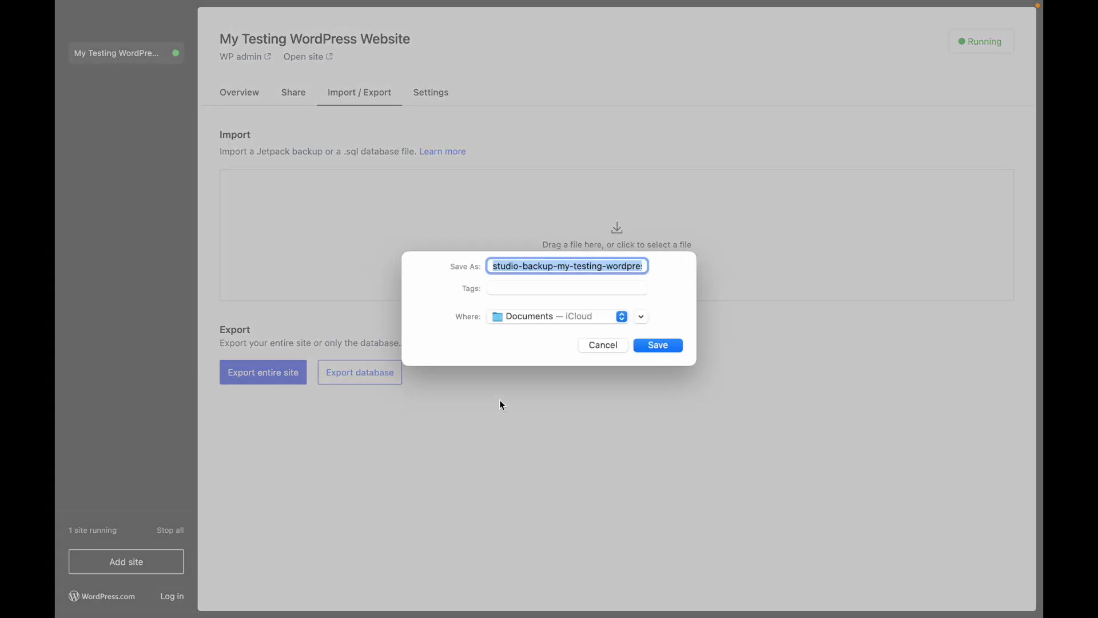
left_click(659, 345)
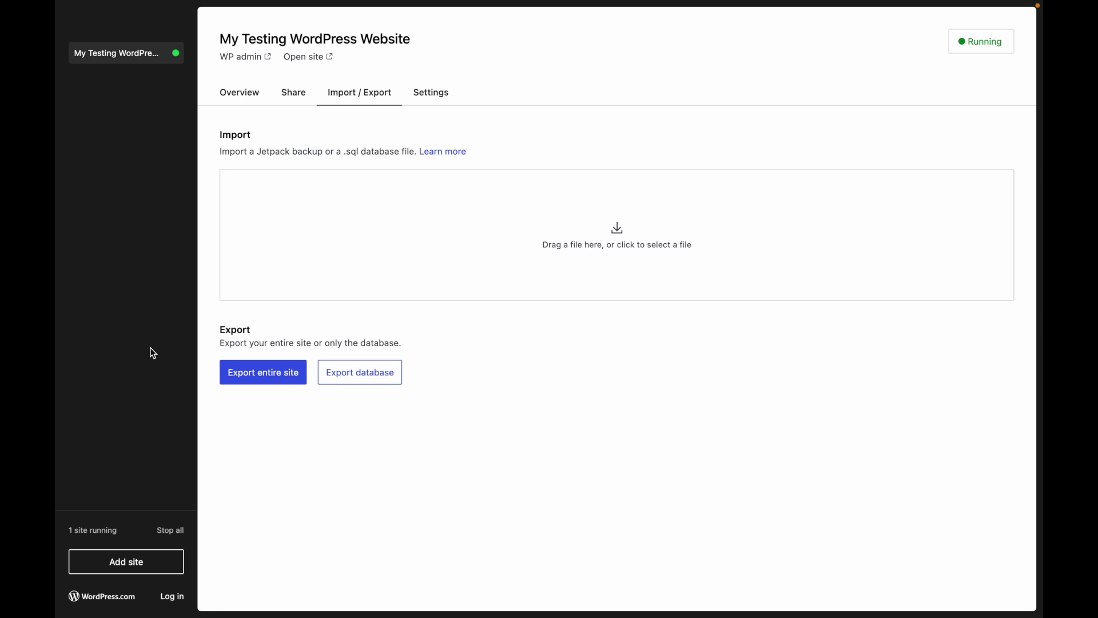
Start adding a site with its advanced settings shown and select the exported studio-backup-my-testing-wordpress-website file as the backup to import
left_click(131, 566)
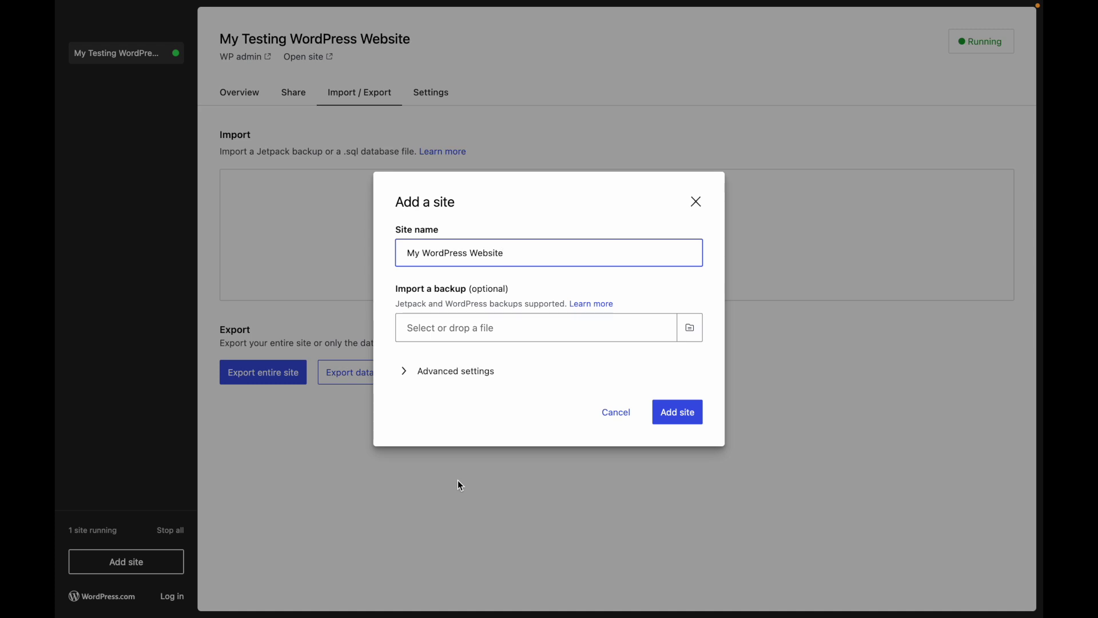
left_click(472, 373)
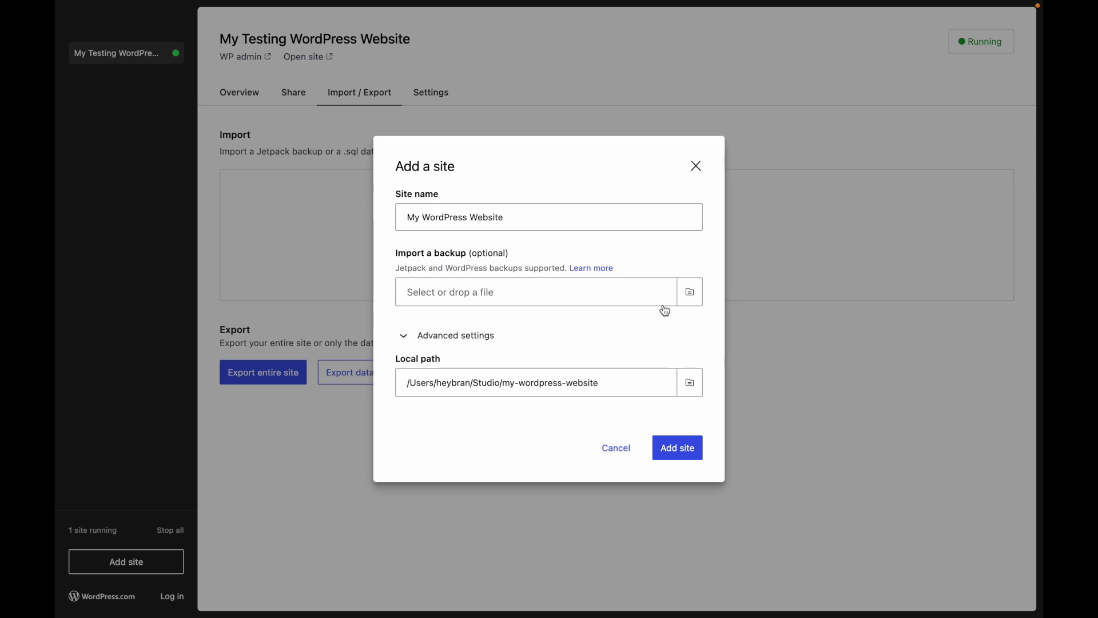
left_click(693, 299)
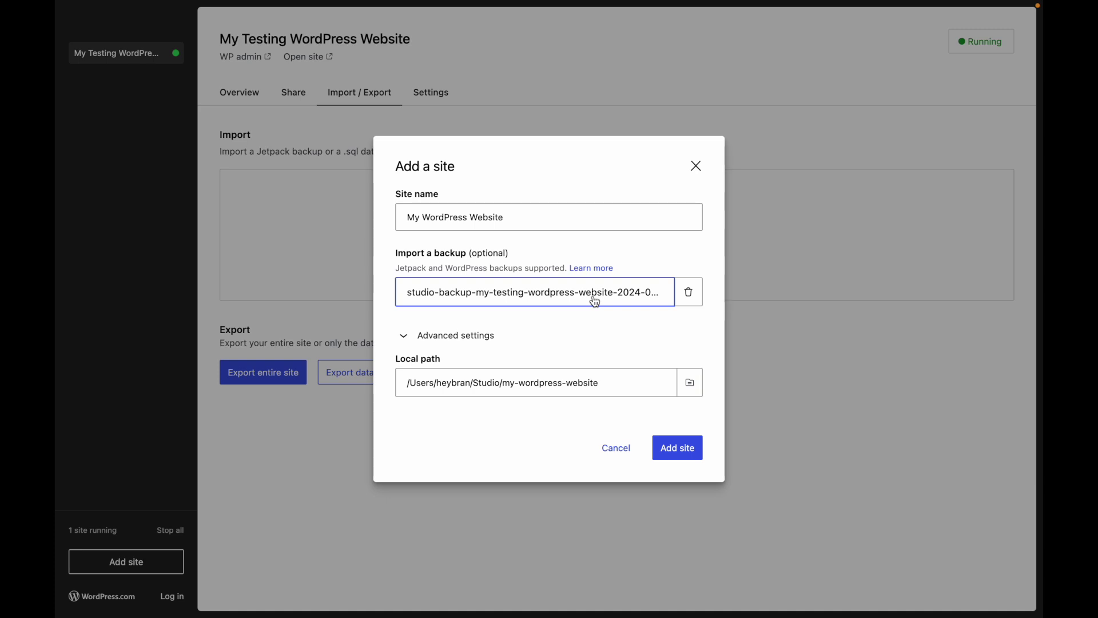
Name the site "New site" and create it from the selected backup
triple_click(465, 218)
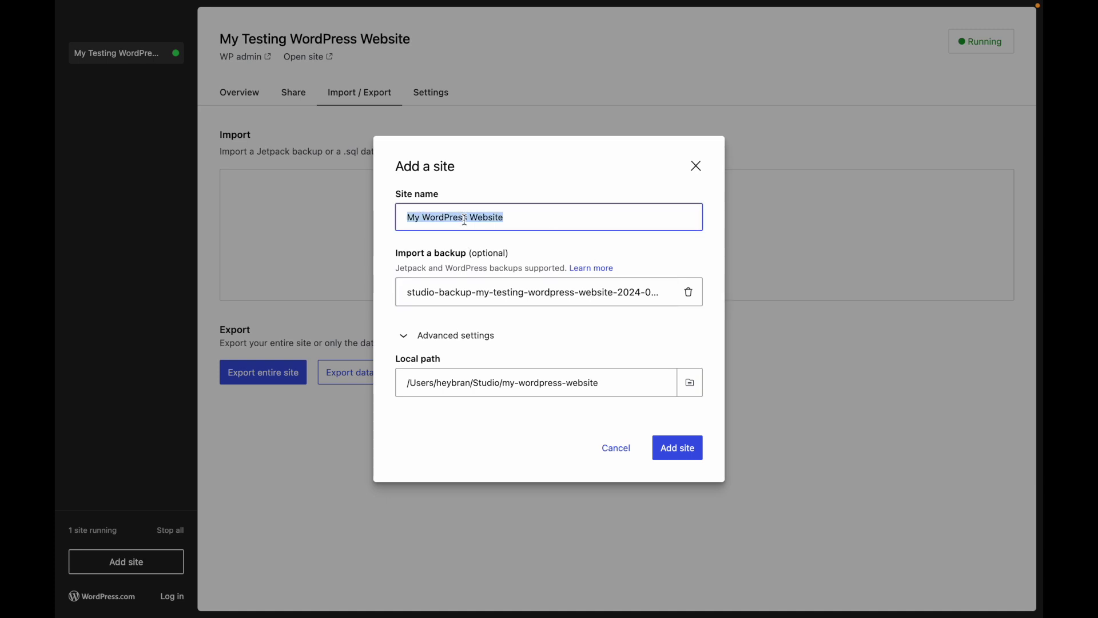
type("new site")
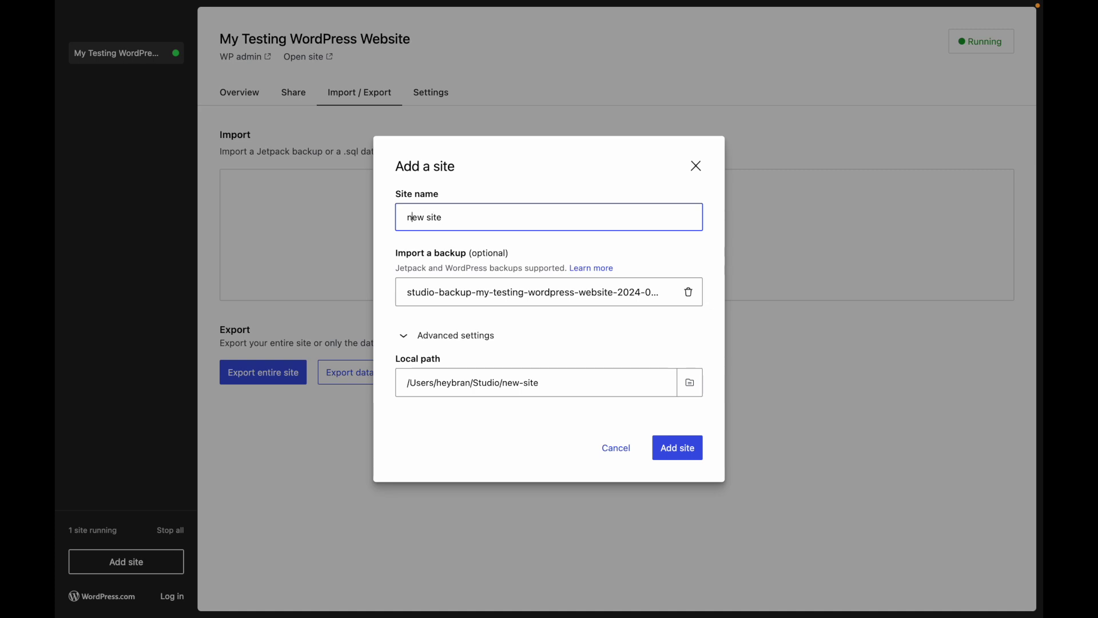
key("BackSpace")
type("New site")
left_click(664, 447)
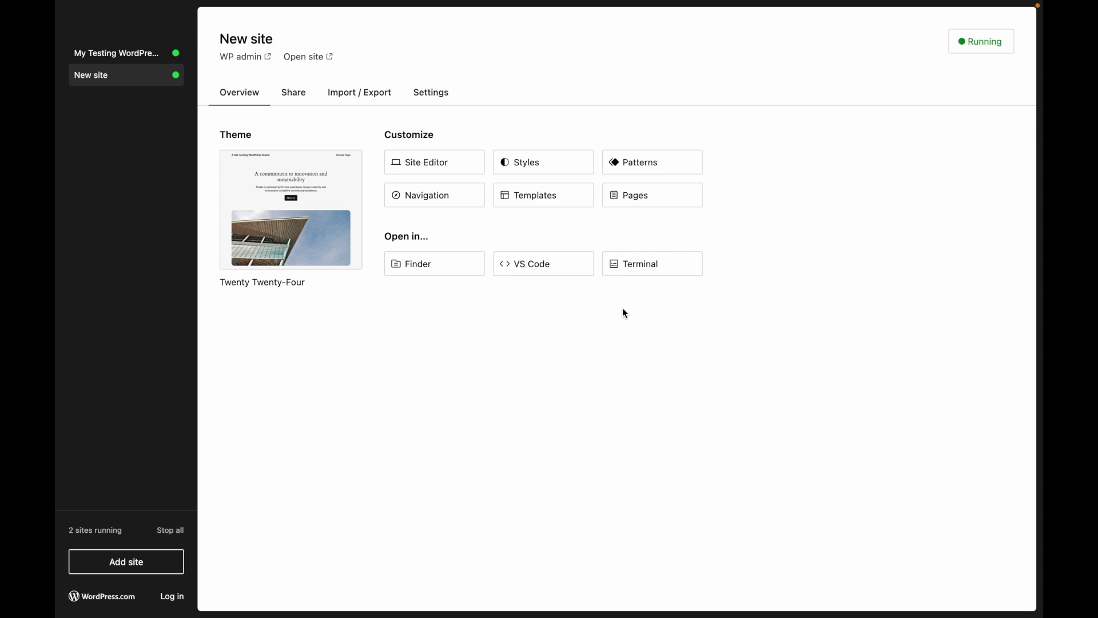
Stop My Testing WordPress Website, and open the front page of New site in the browser
left_click(132, 52)
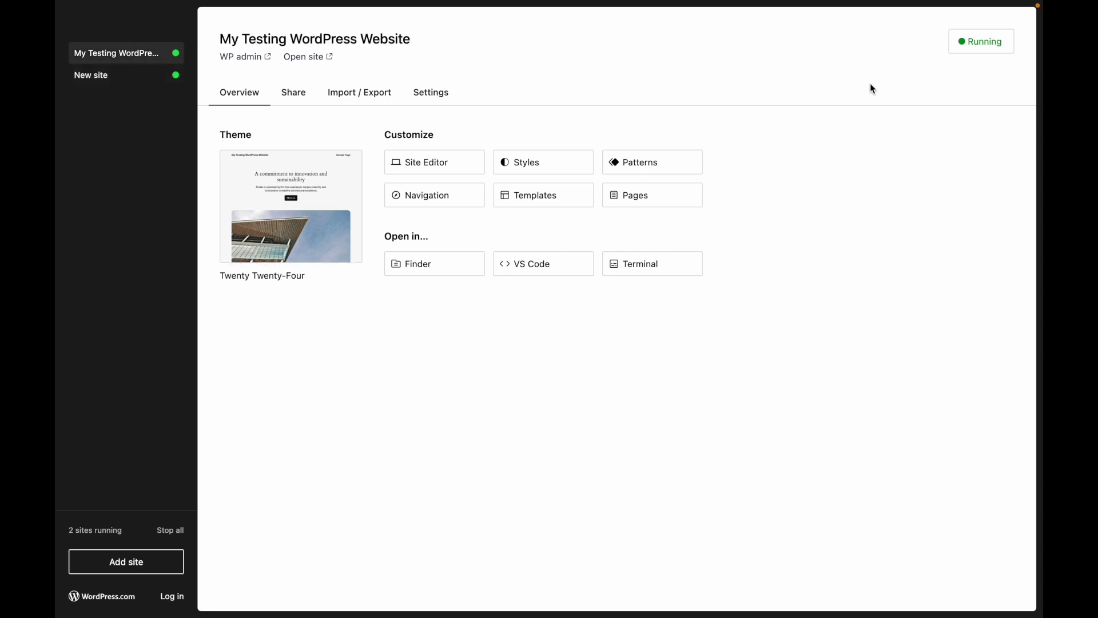
left_click(985, 50)
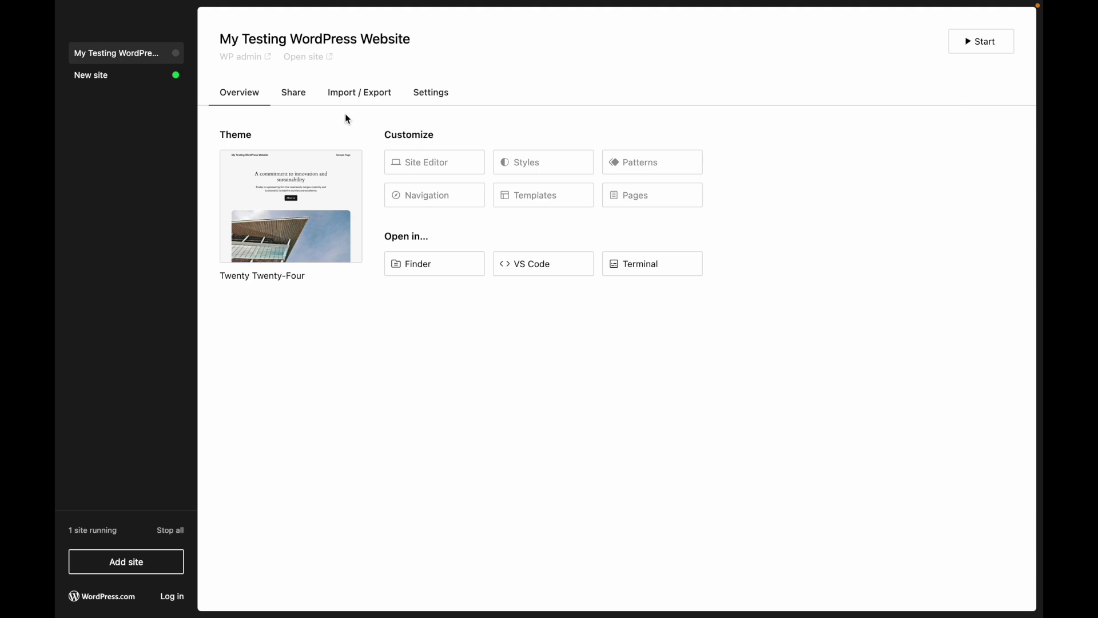
left_click(127, 77)
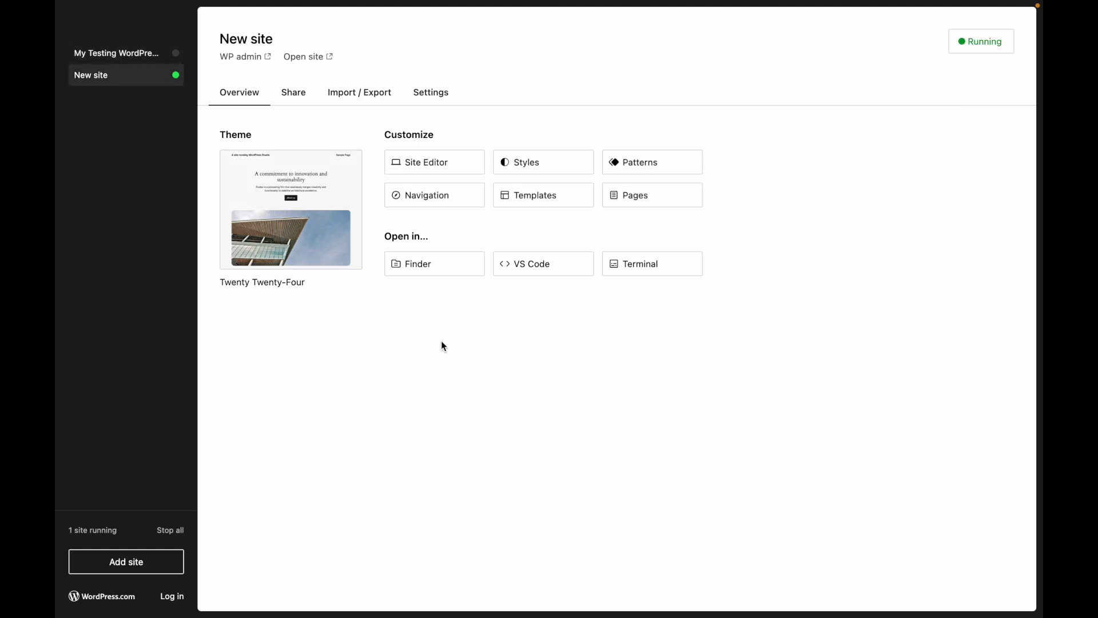
left_click(311, 63)
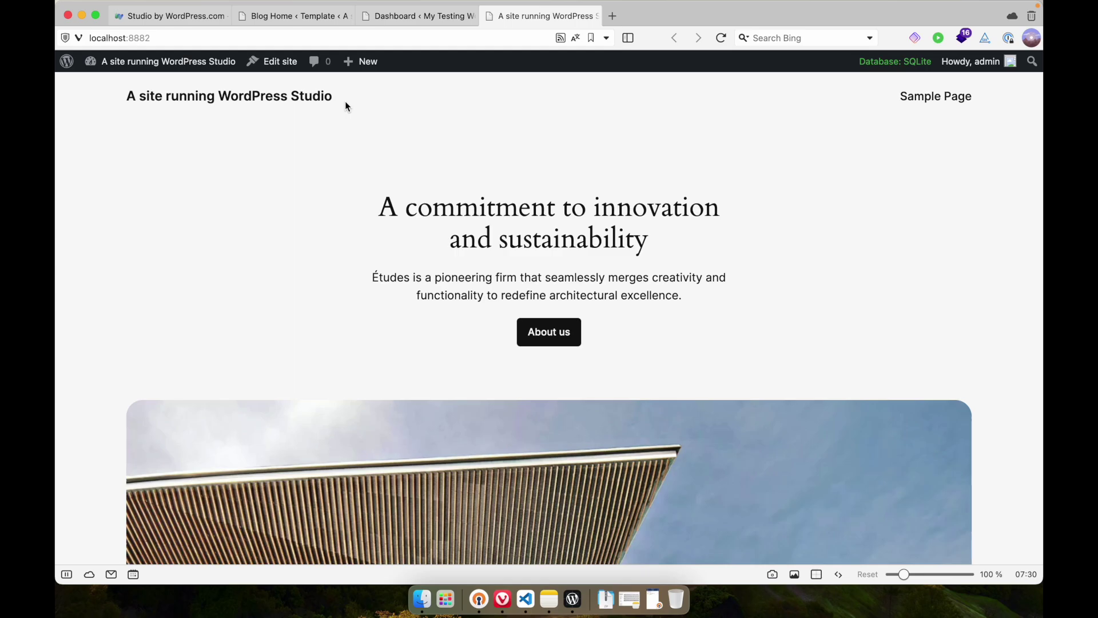
Switch back to Studio, open My Testing WordPress Website's navigation editor in the browser and view its full address
key("super+Tab")
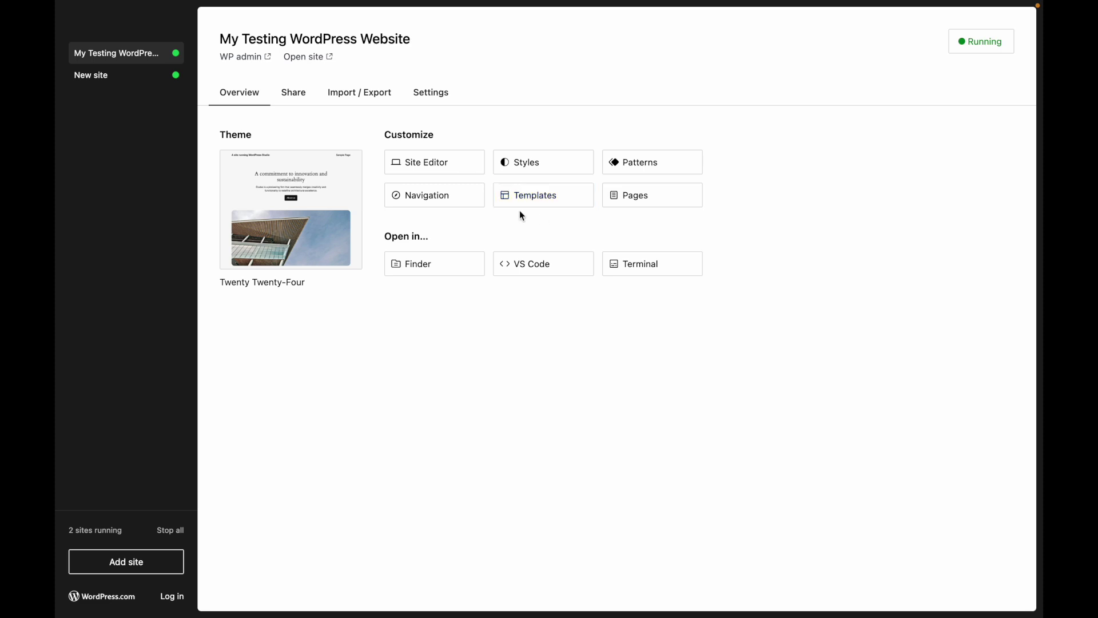
left_click(456, 205)
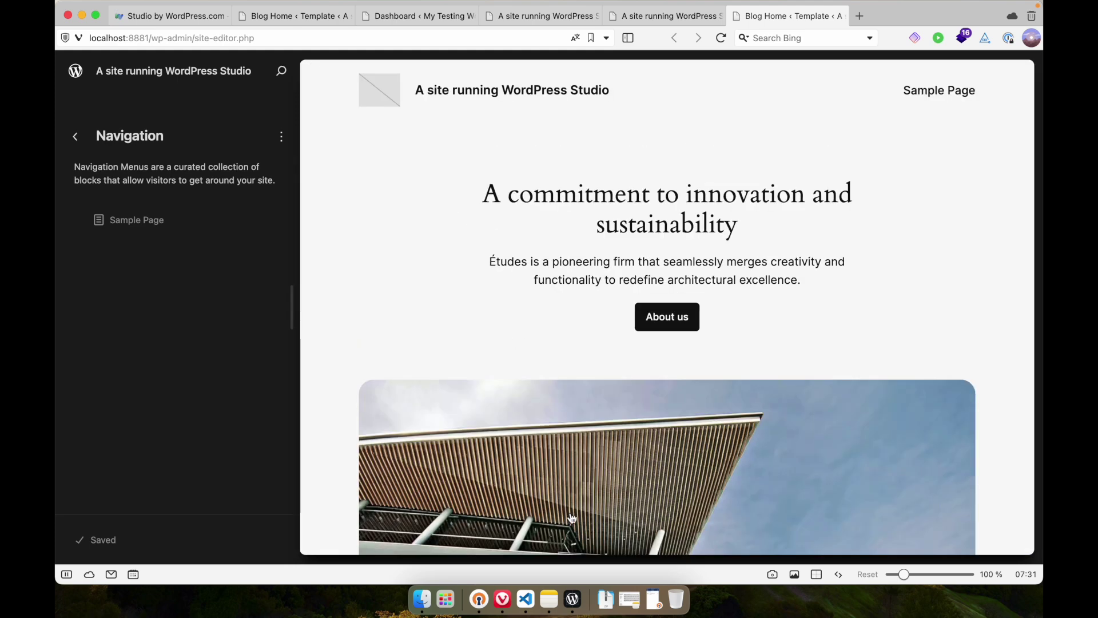
left_click(572, 599)
key("ctrl+Left")
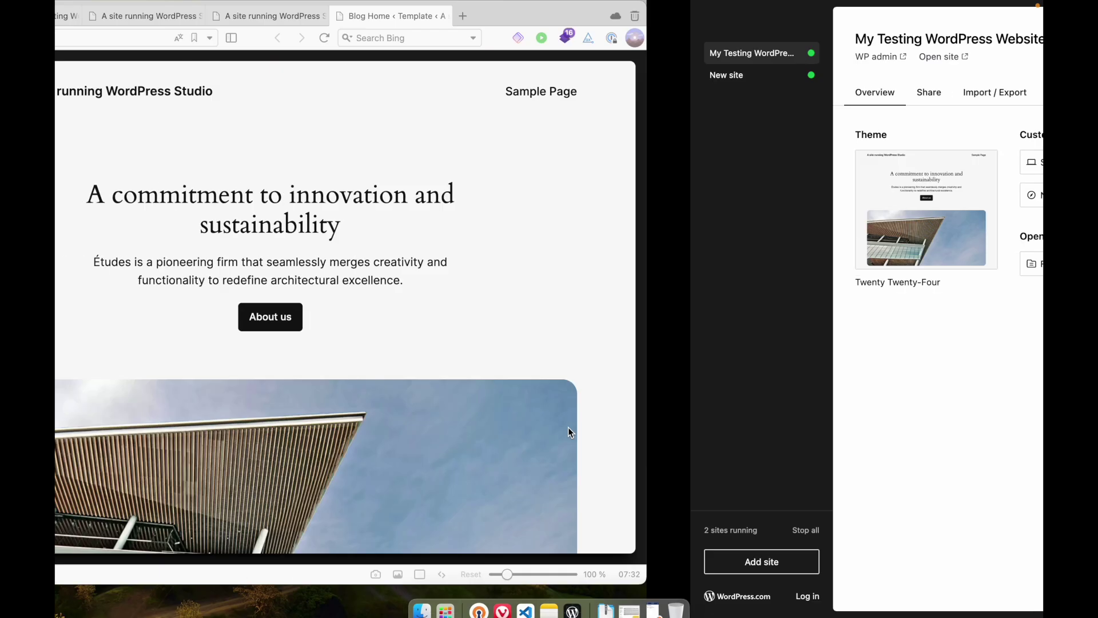
left_click(262, 40)
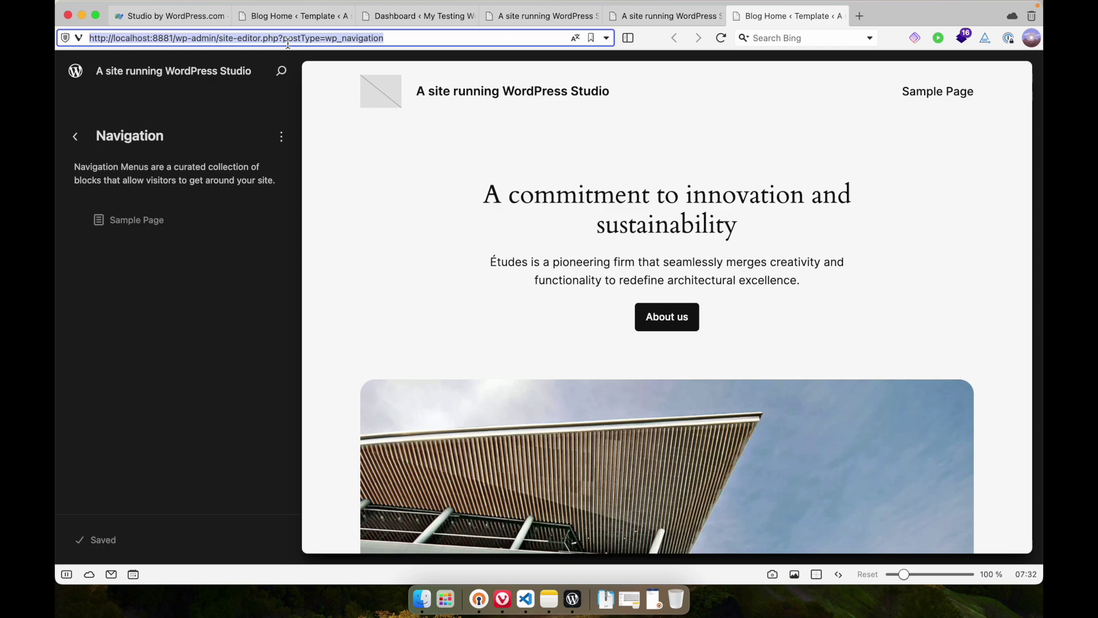
Return to Studio and review My Testing WordPress Website's settings, import/export, sharing and overview pages
key("ctrl+Right")
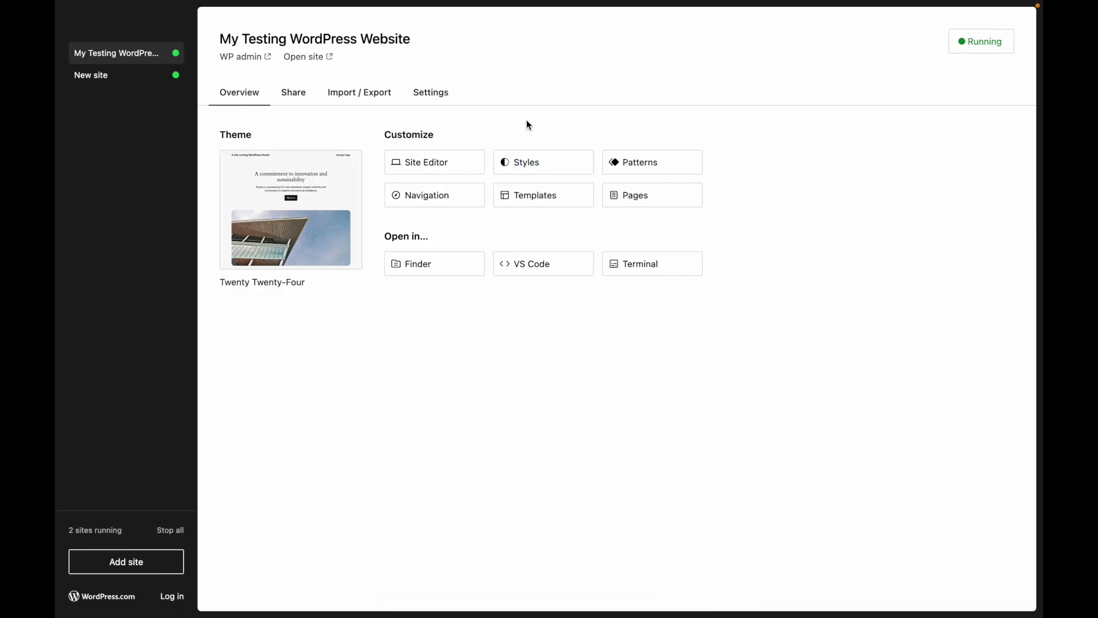
left_click(436, 96)
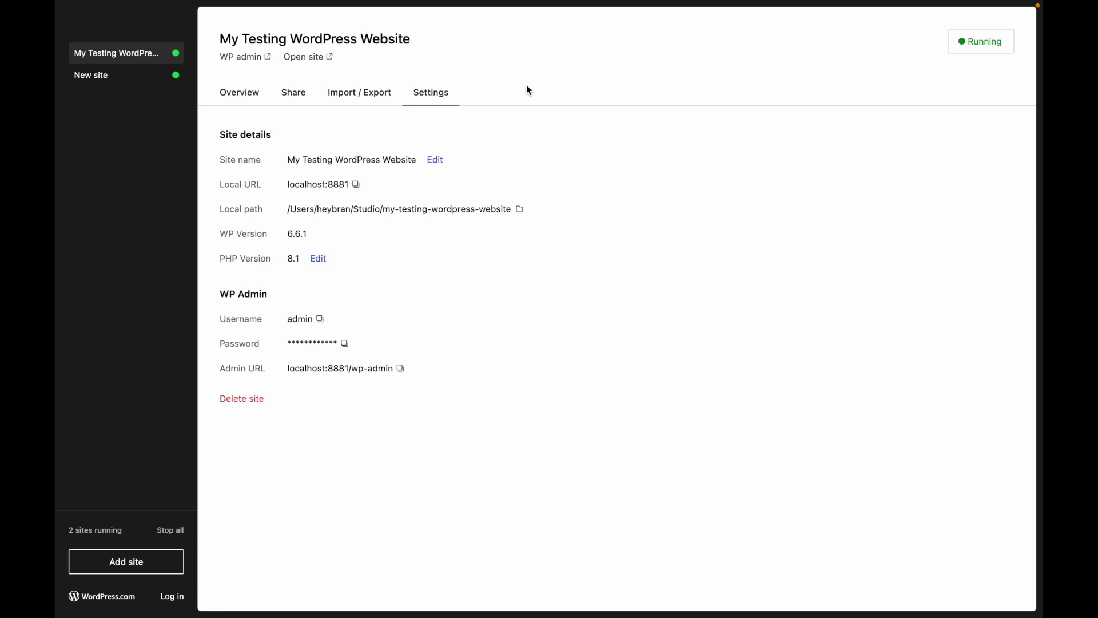
left_click(385, 95)
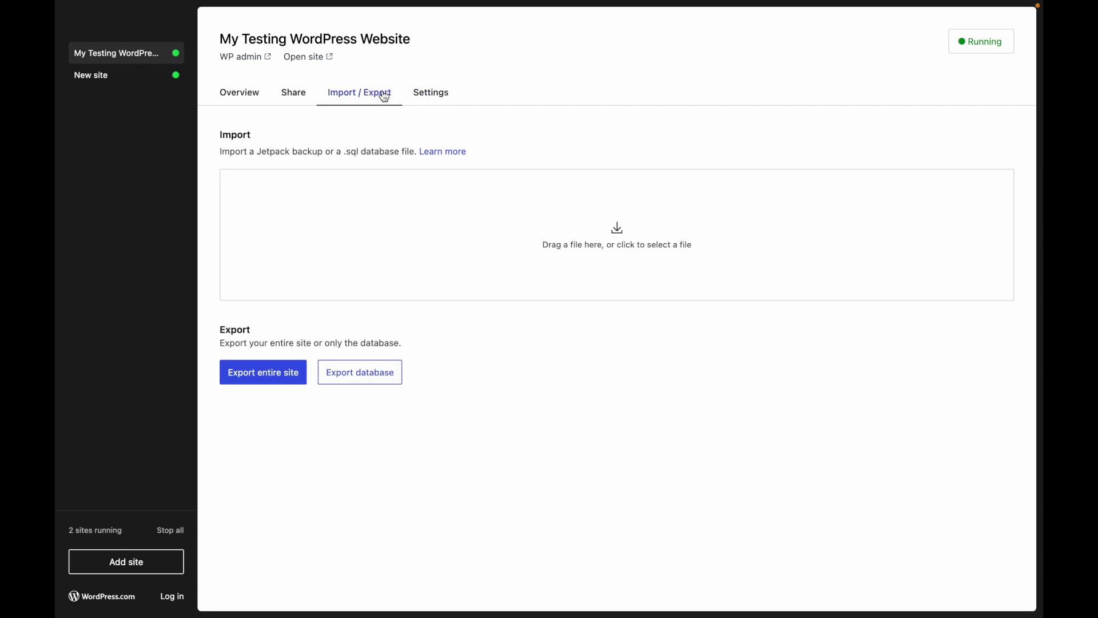
left_click(298, 97)
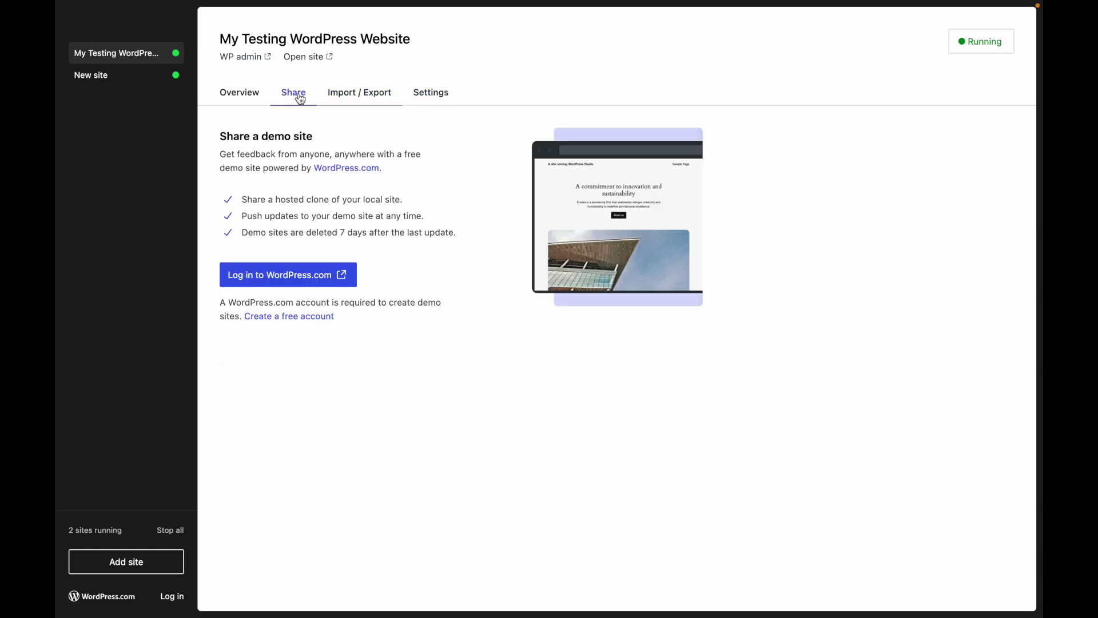
left_click(246, 98)
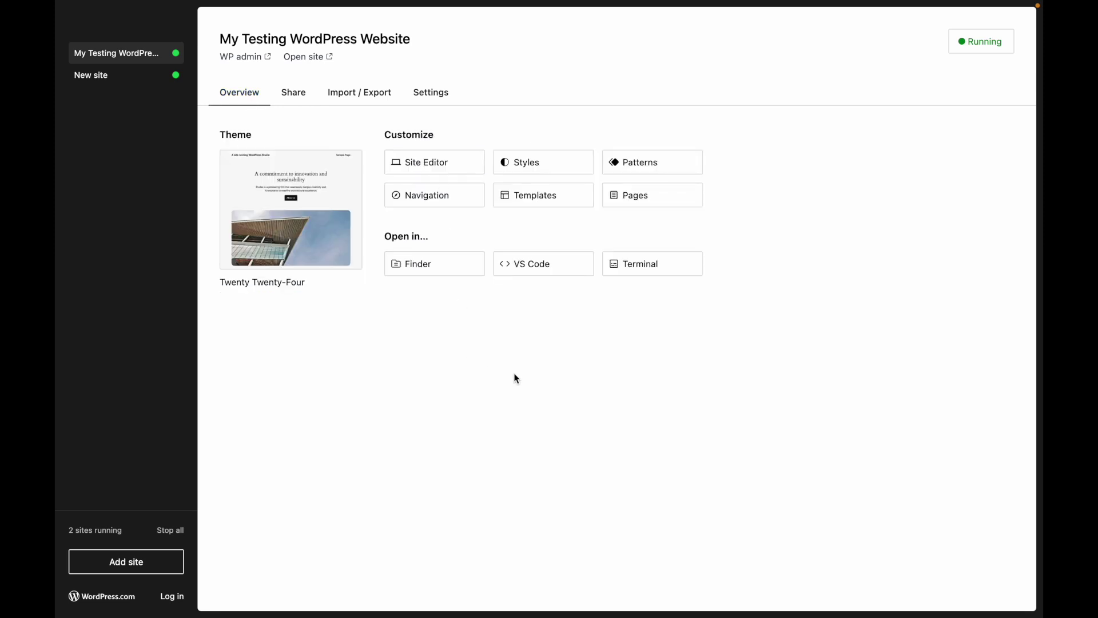